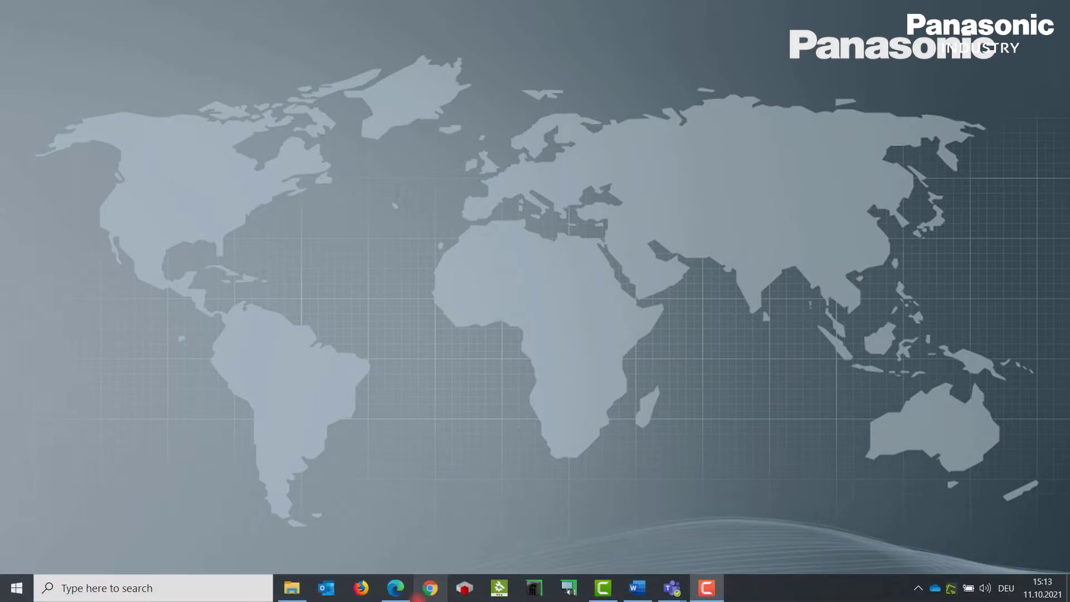
click(397, 592)
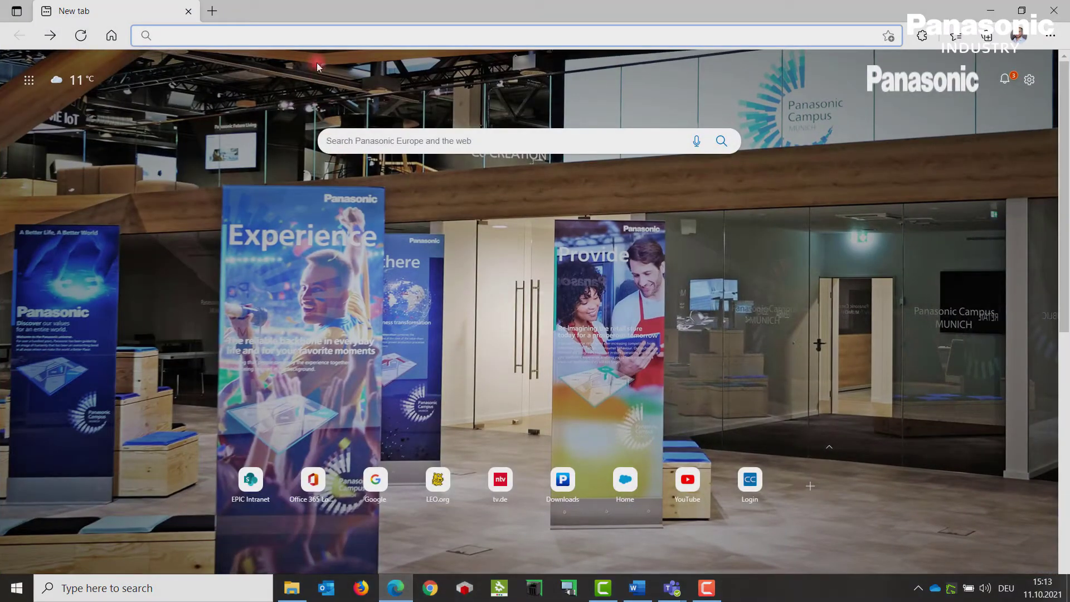
click(313, 44)
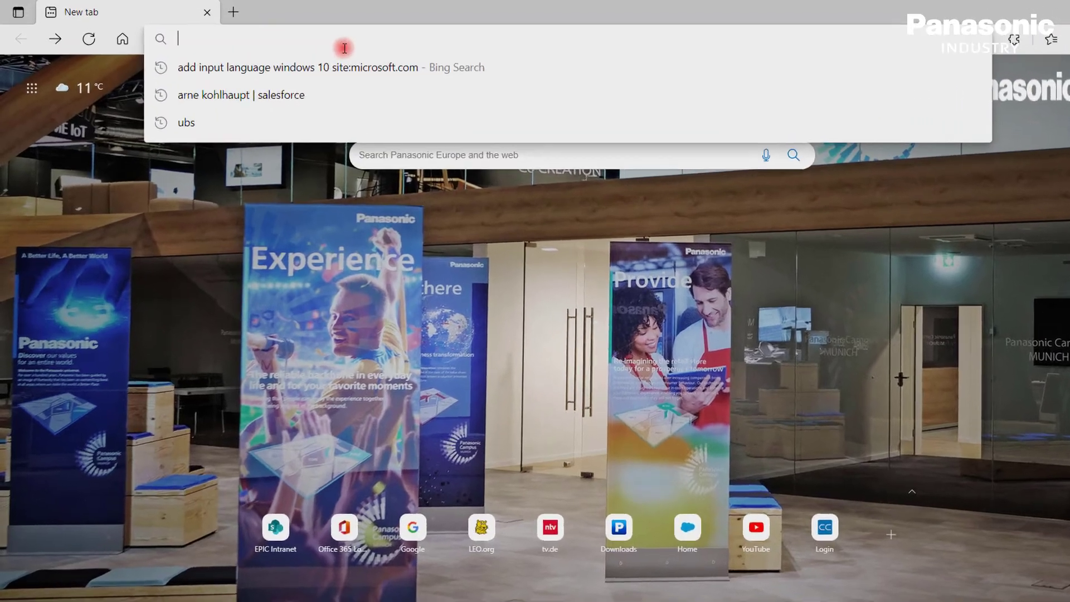
text(https://192.168.0.1/machine_config/)
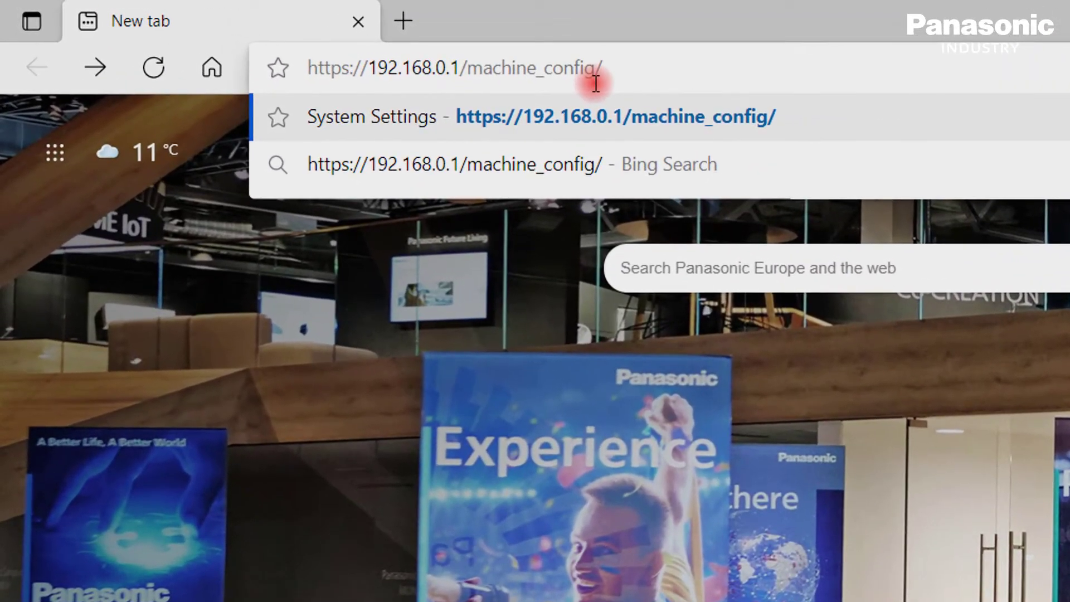
key(Return)
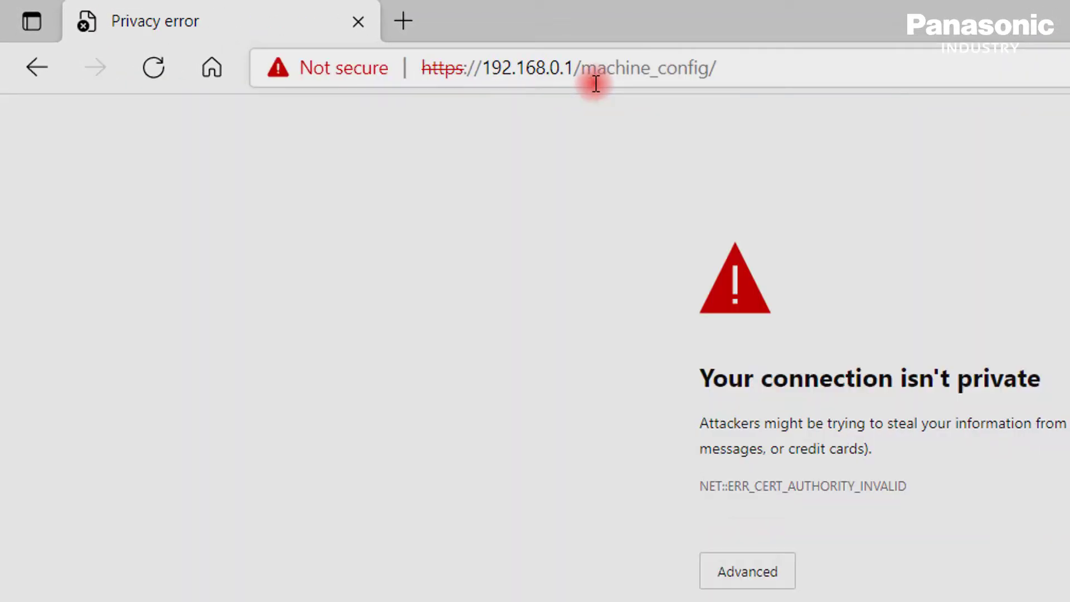
click(747, 571)
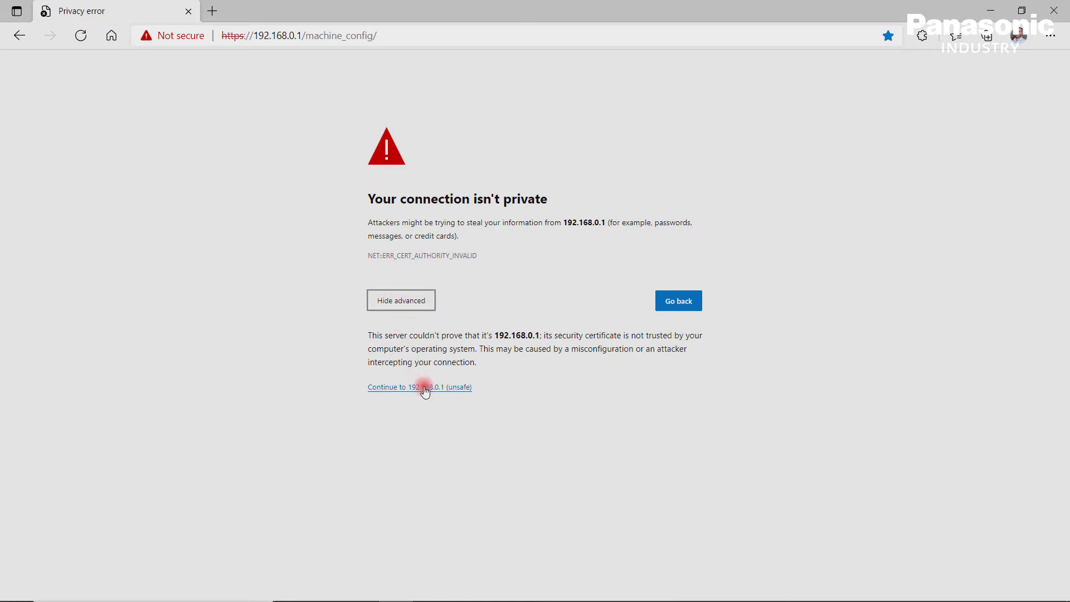
click(424, 388)
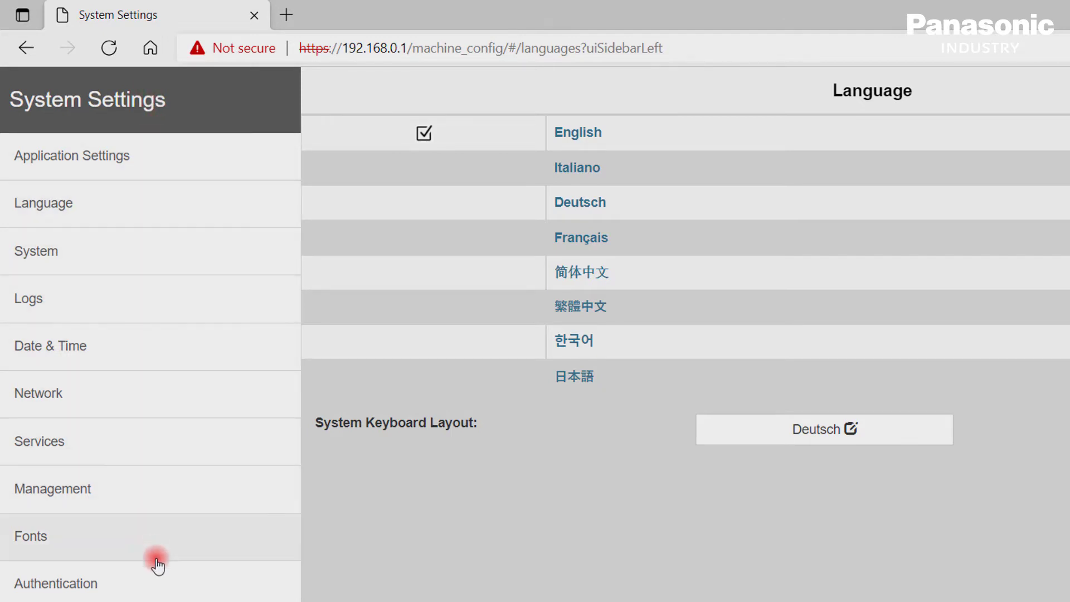
On the Authentication page, change the administrator password by entering the old password and the new one twice.
click(161, 589)
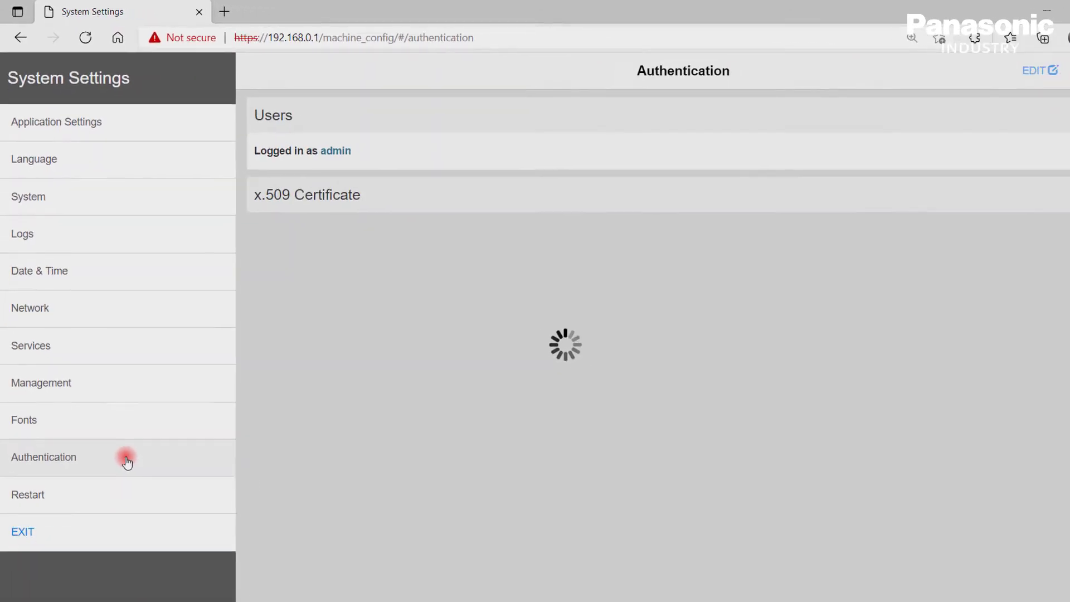
click(981, 67)
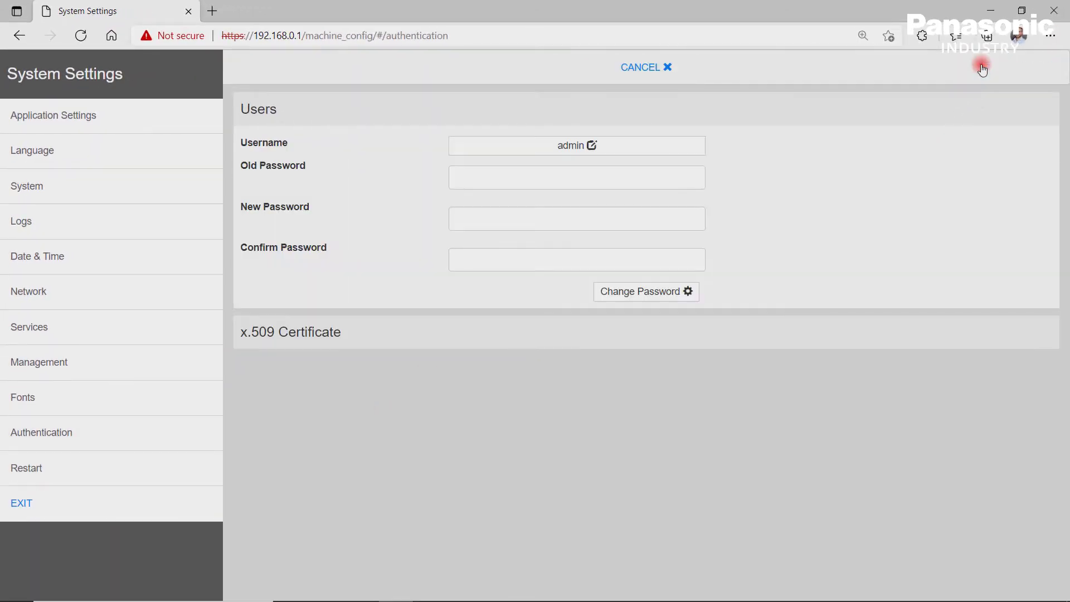
click(655, 177)
text(••••••)
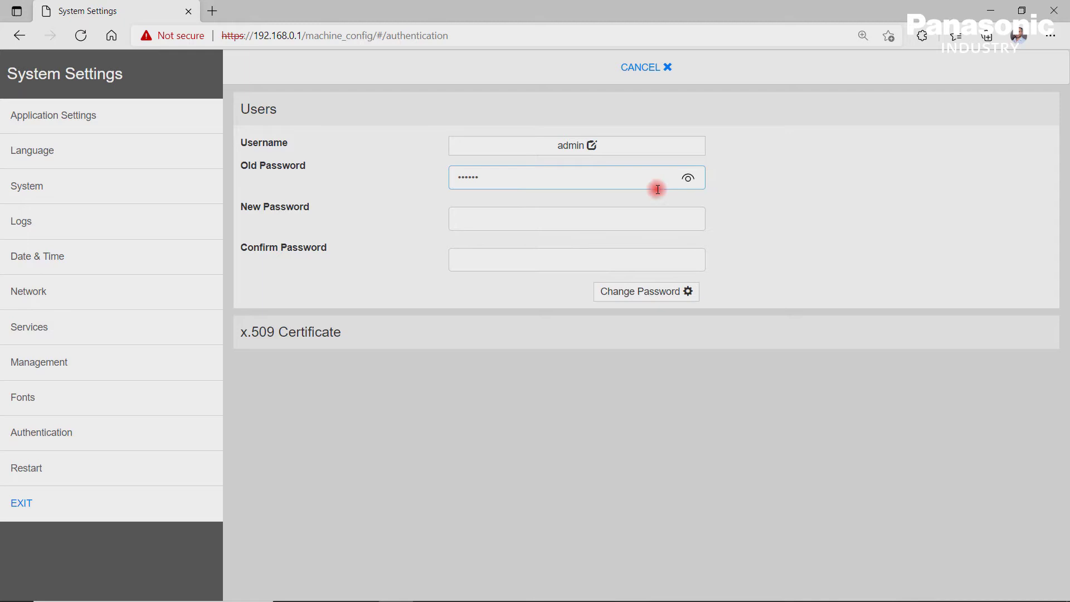
click(669, 214)
text(•••••)
click(680, 258)
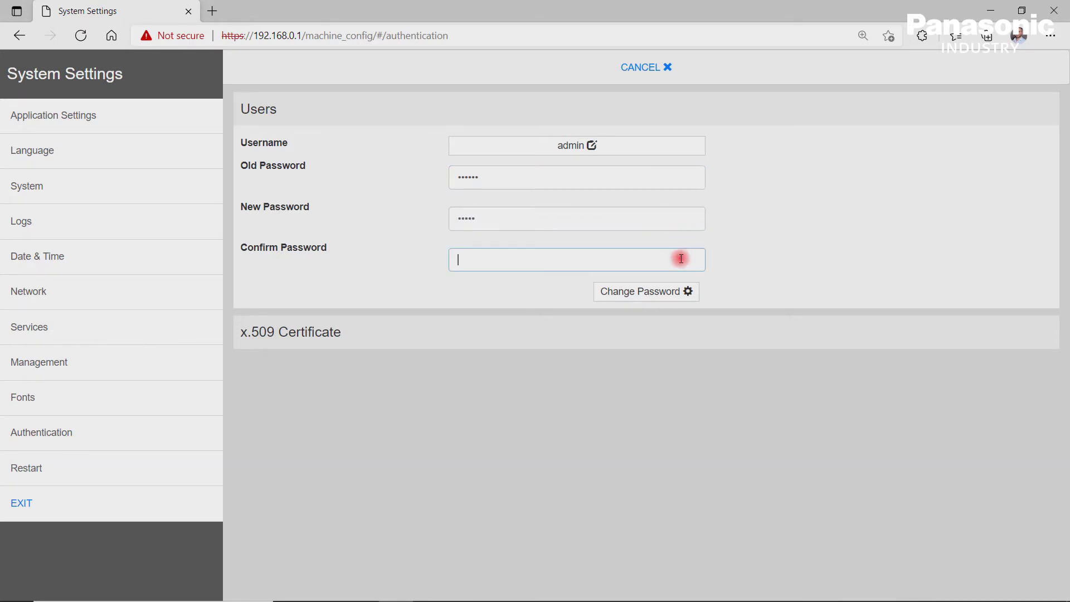
text(•••••)
click(646, 291)
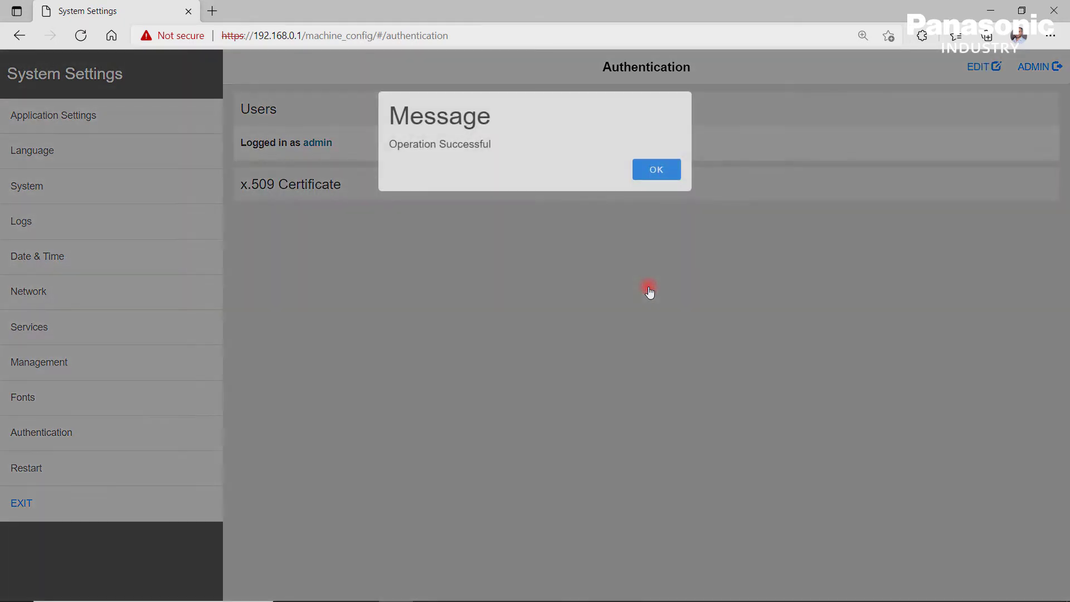
click(658, 169)
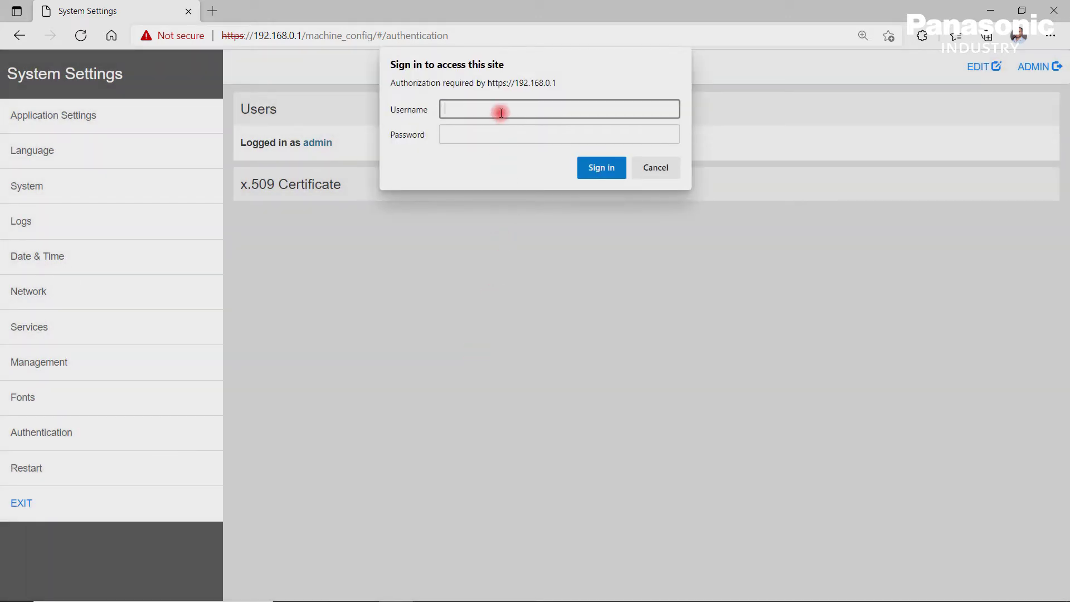
Sign back in with the administrator username and the new password.
text(admin)
key(Tab)
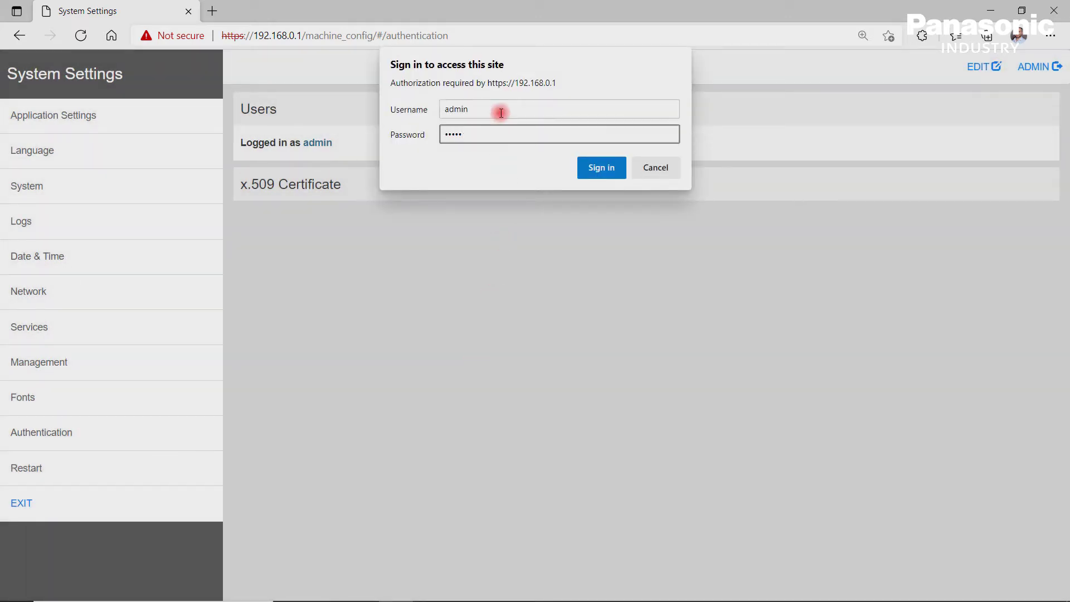
click(602, 167)
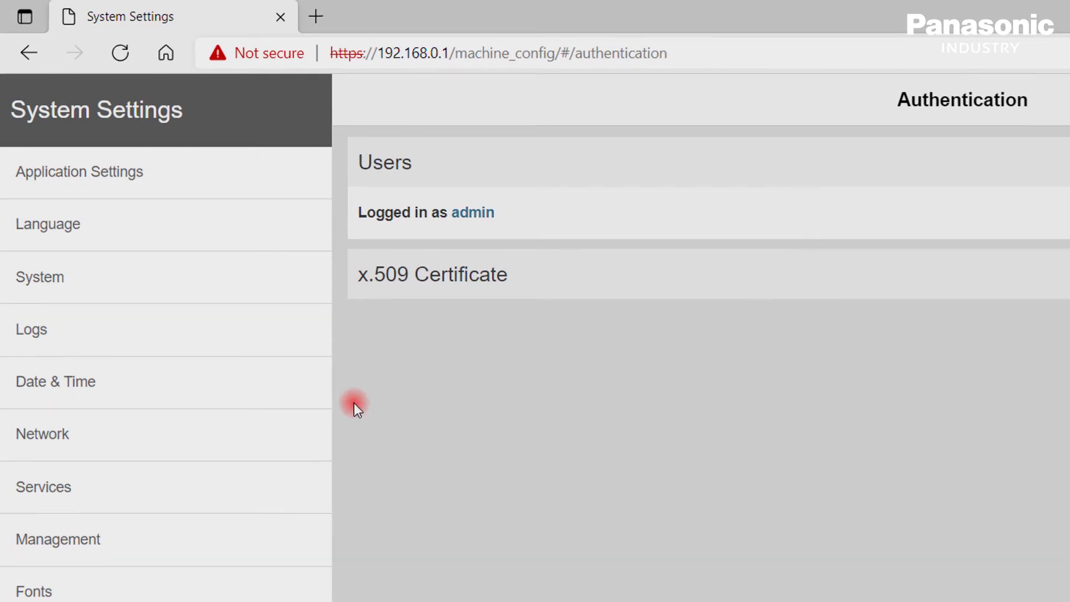
Put the Network settings into edit mode and expand the Network Interfaces details.
click(114, 448)
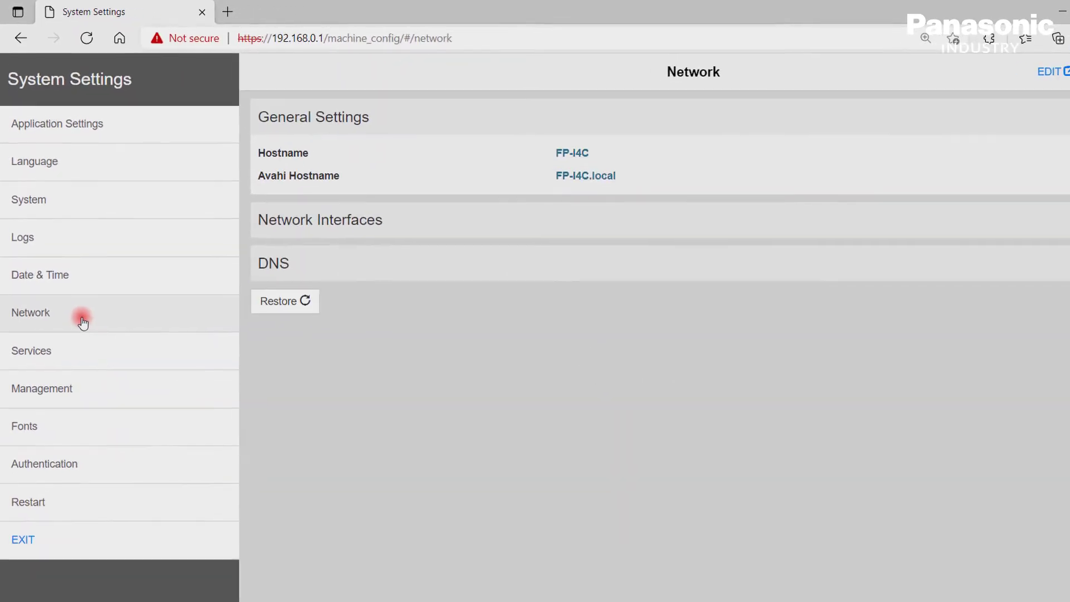
click(987, 74)
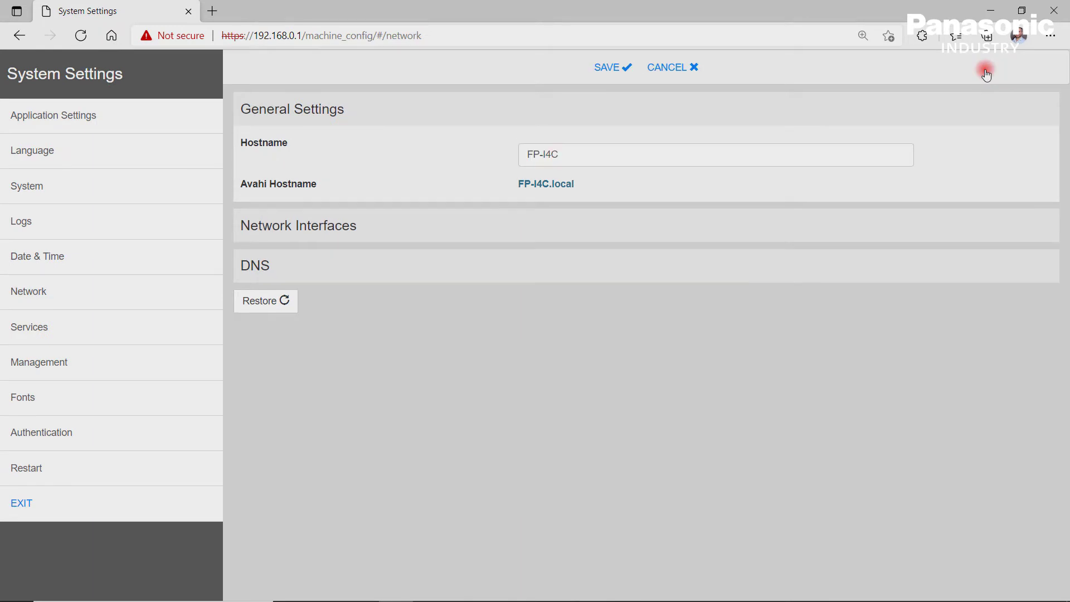
click(385, 226)
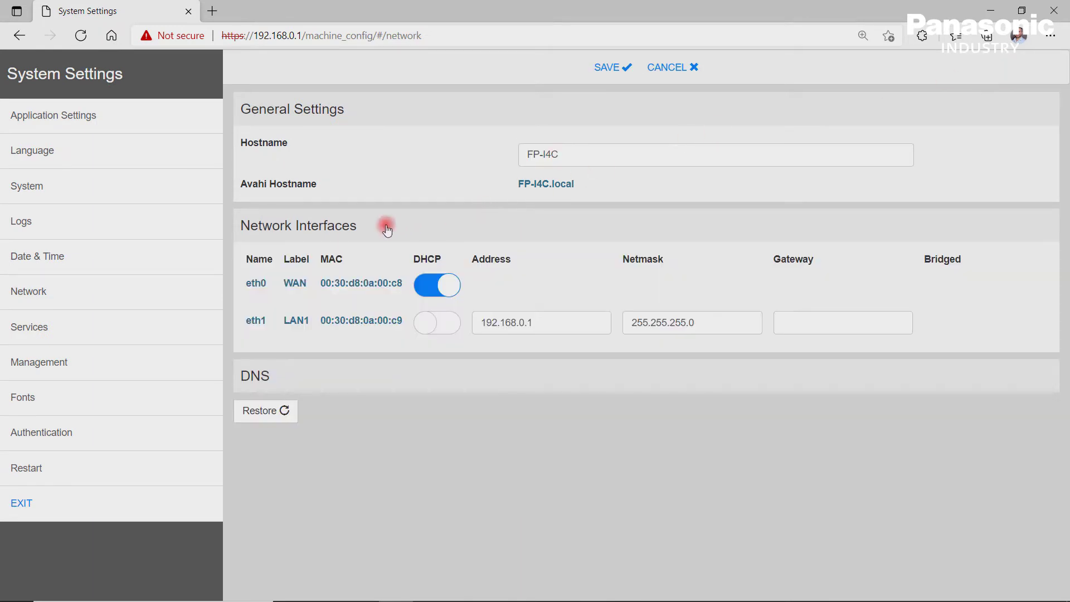
Try the DHCP switches for eth0 and eth1, discard the edits, and go to Service Settings.
click(440, 283)
click(443, 292)
click(444, 326)
click(445, 327)
click(675, 68)
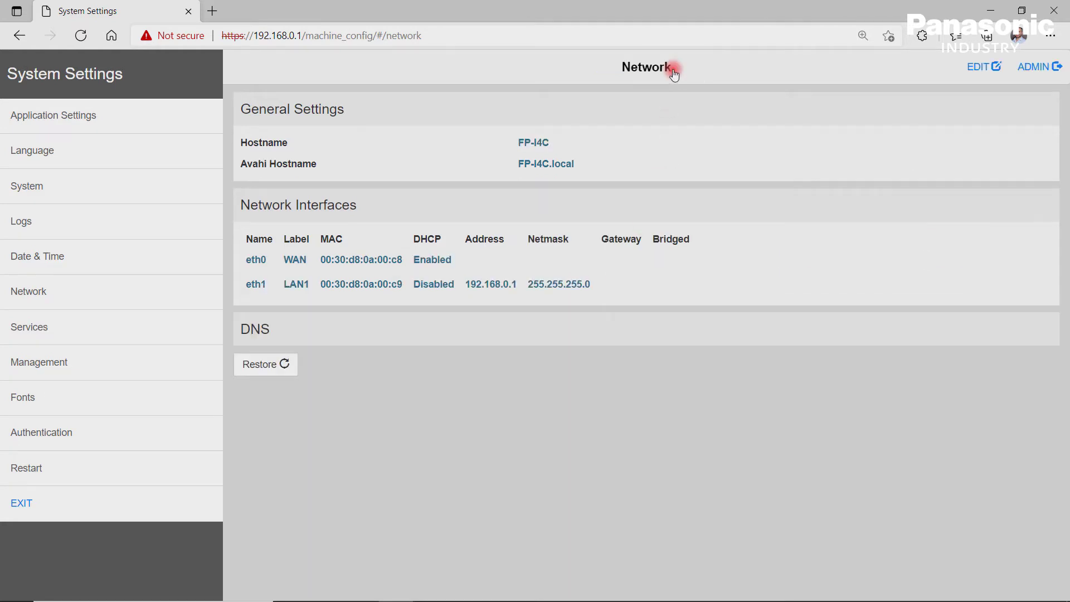
click(140, 327)
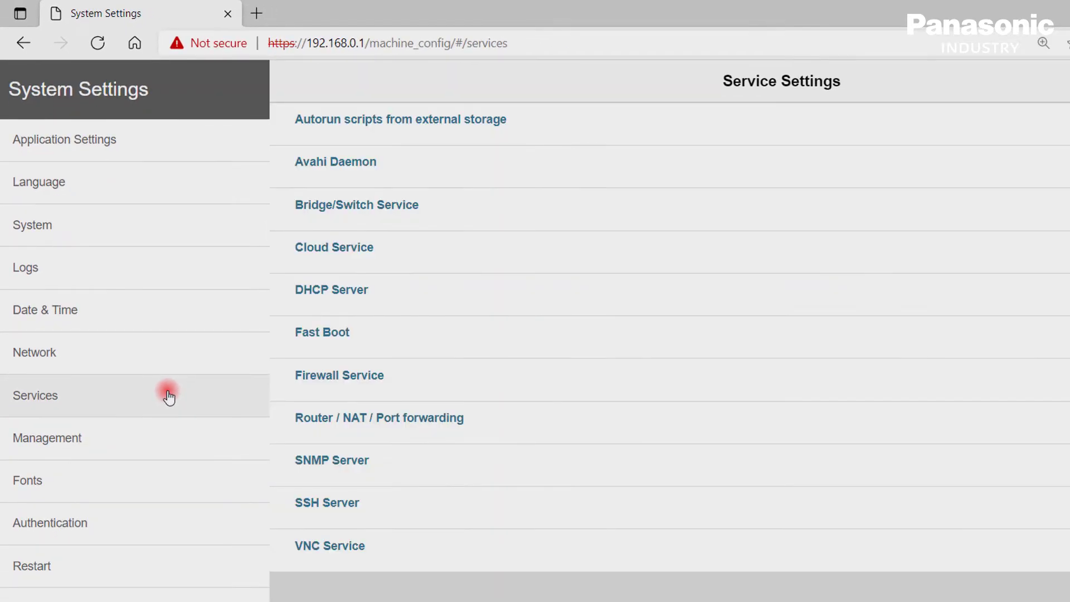
Toggle the Cloud Service's Enabled switch off and on, then cancel, leaving it unchanged.
click(569, 247)
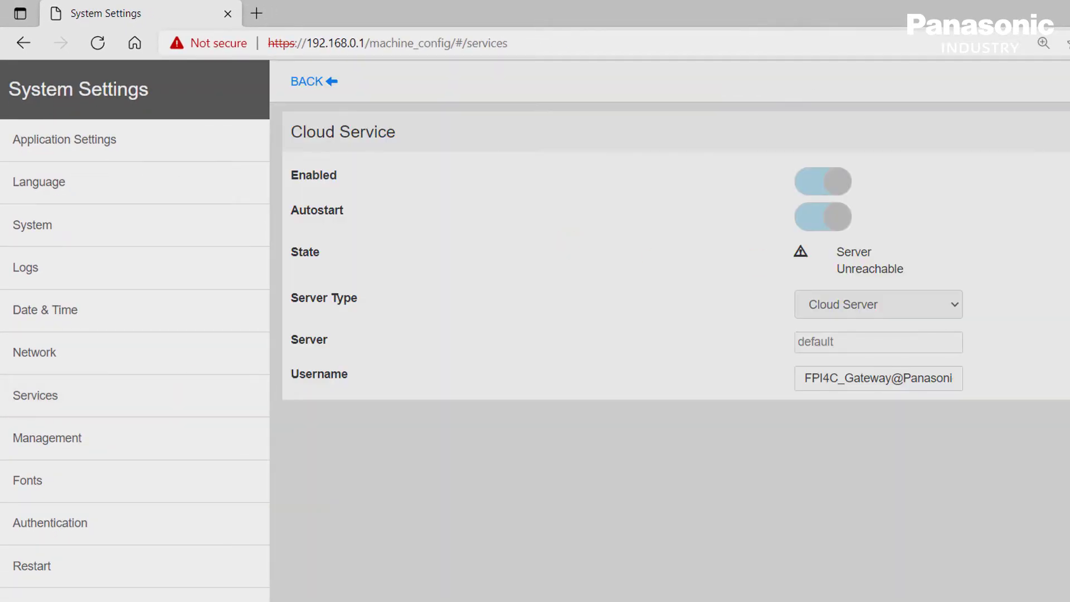
click(827, 183)
click(827, 183)
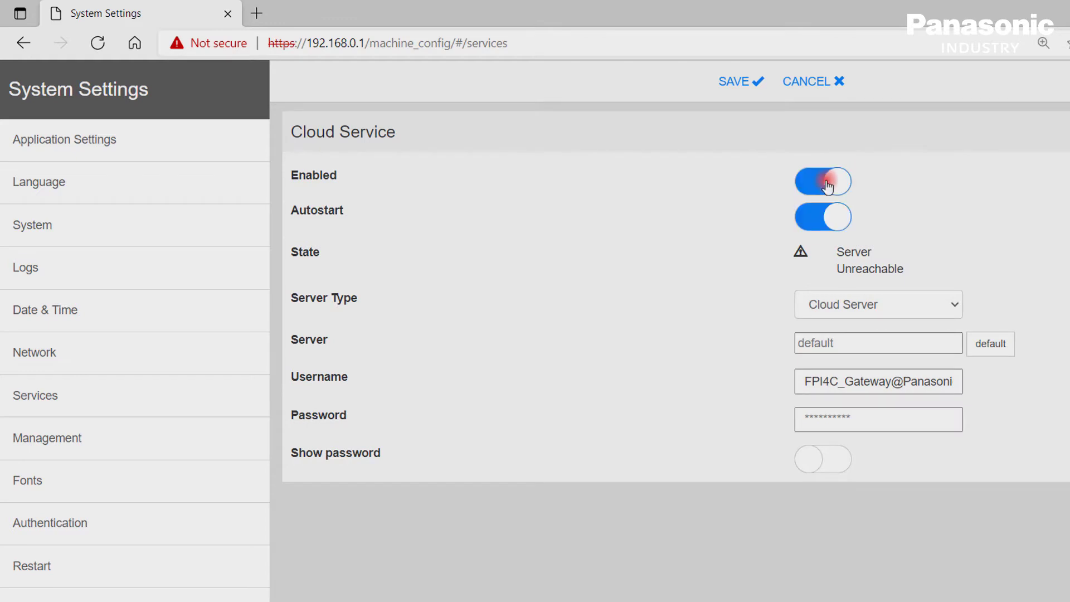
click(798, 81)
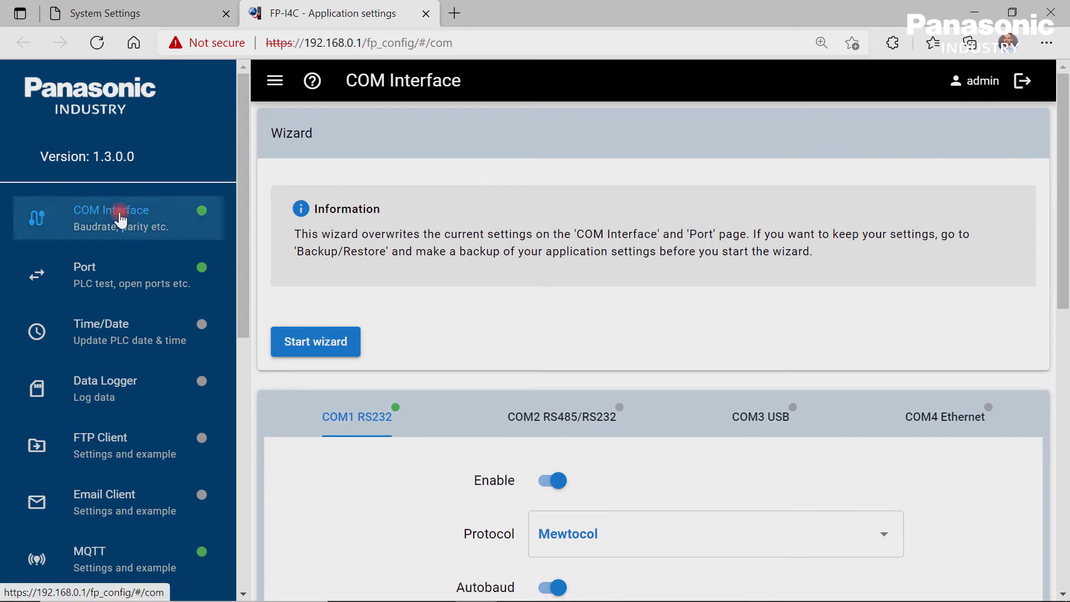
scroll(887, 301, down, 4)
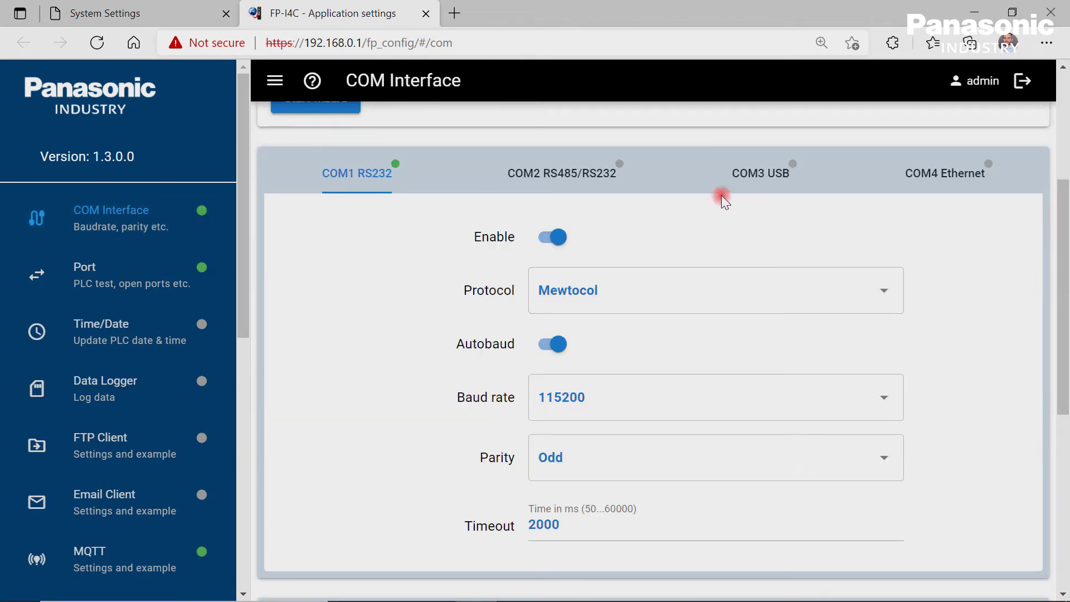
click(578, 180)
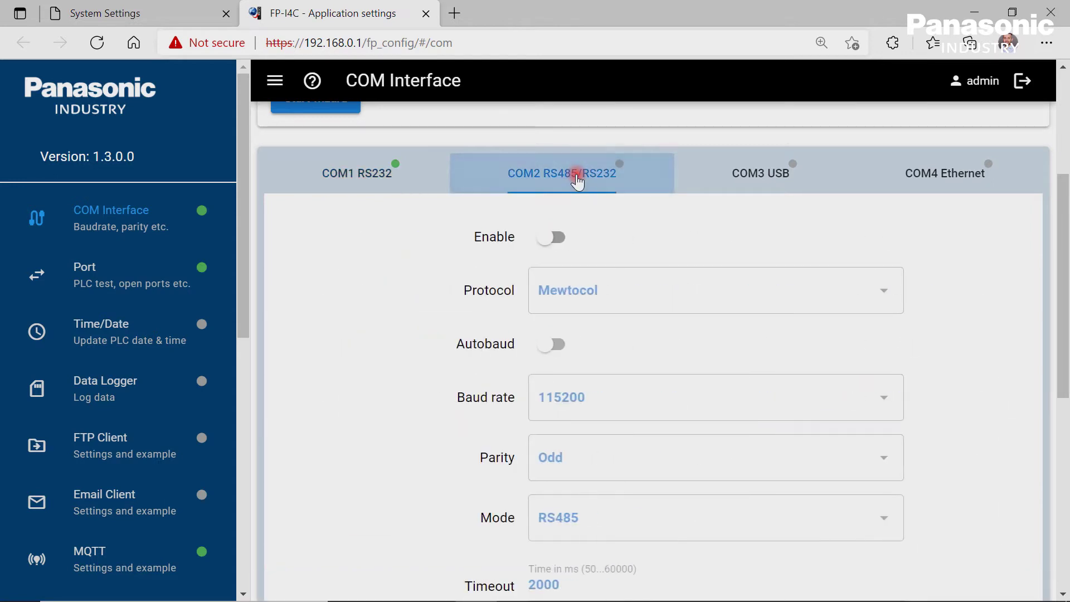
click(790, 181)
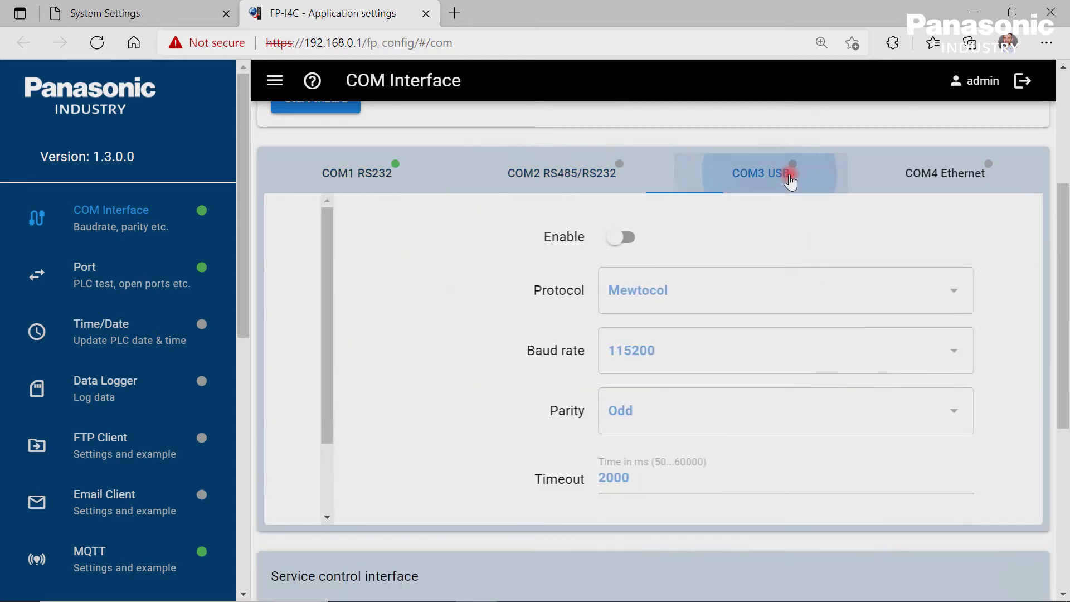
click(942, 187)
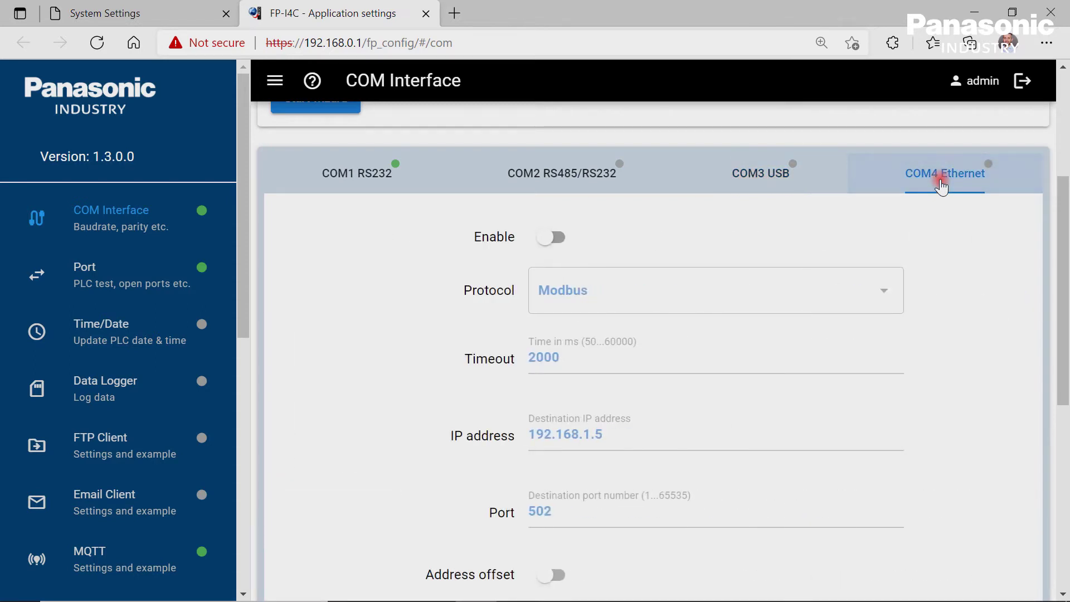
click(368, 168)
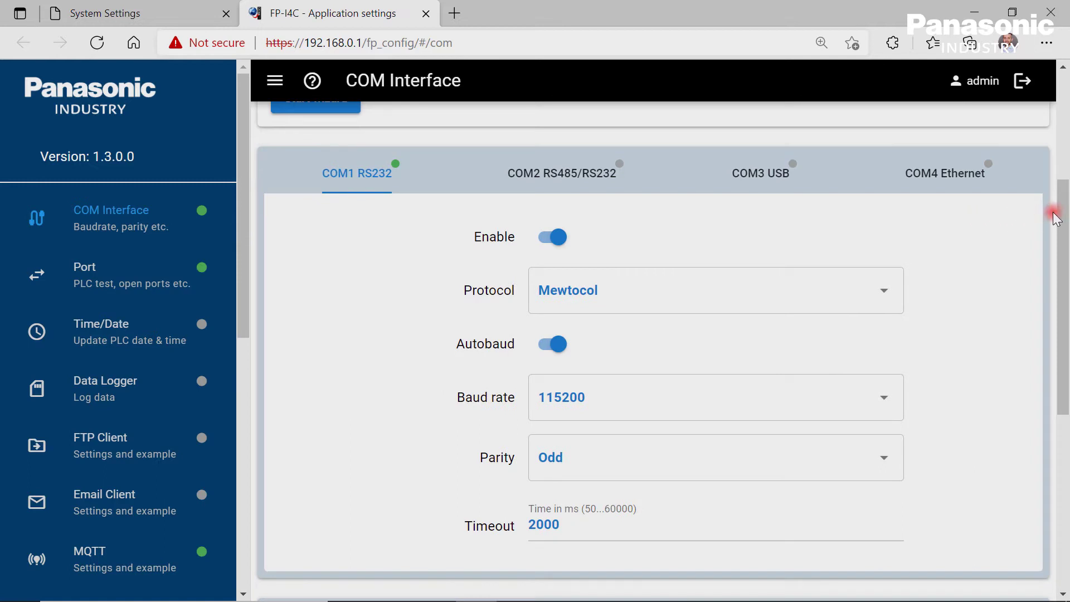
drag(1055, 217, 1059, 240)
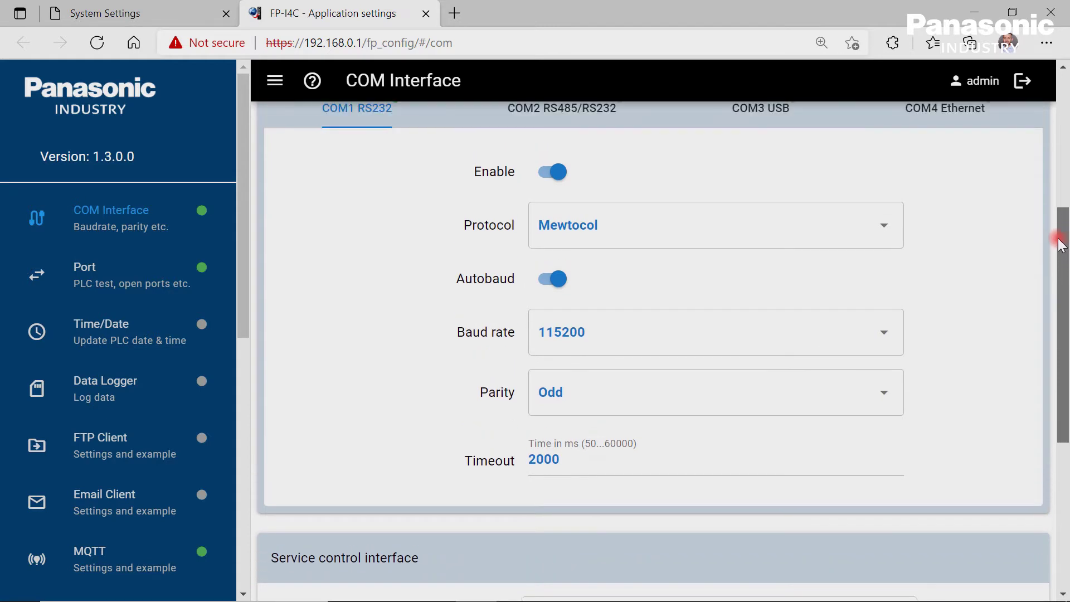
click(886, 230)
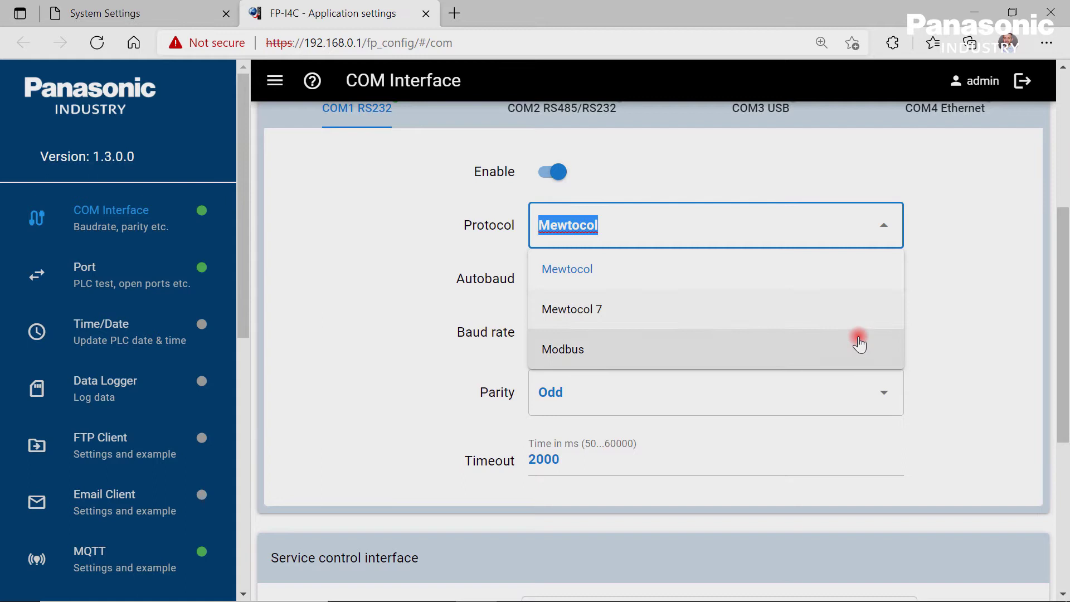
key(Escape)
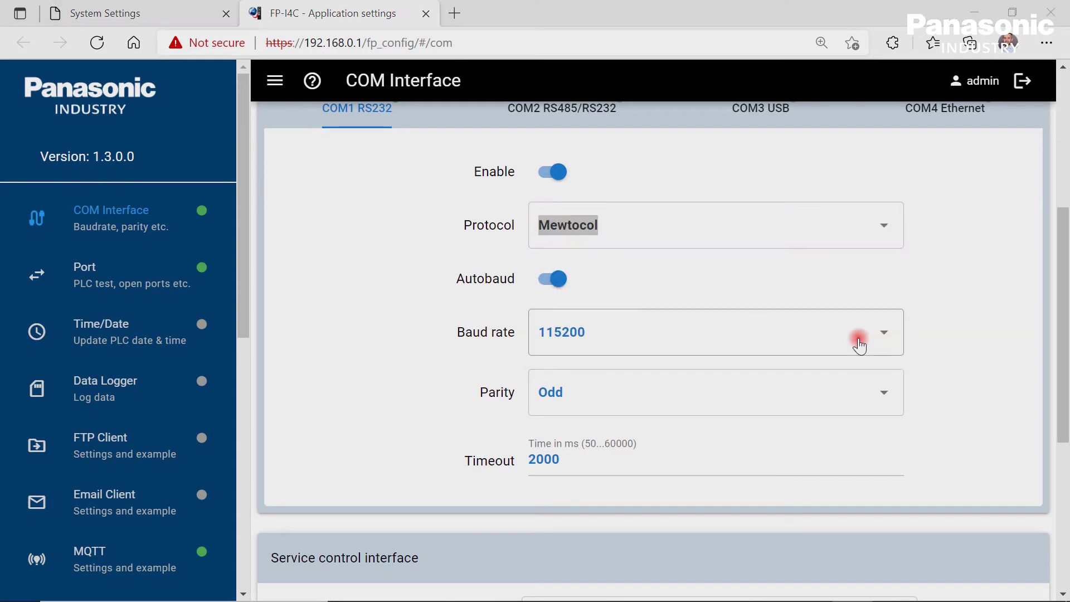
On the Port page, keep the TCP port 9094 redirect to RS232 enabled after toggling it.
click(137, 284)
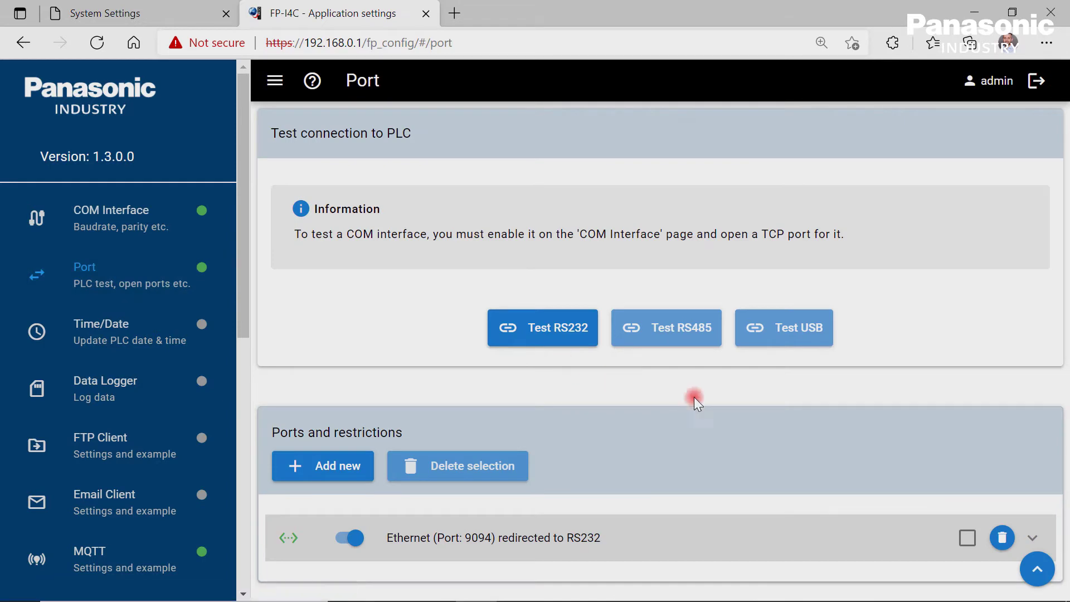
click(1032, 537)
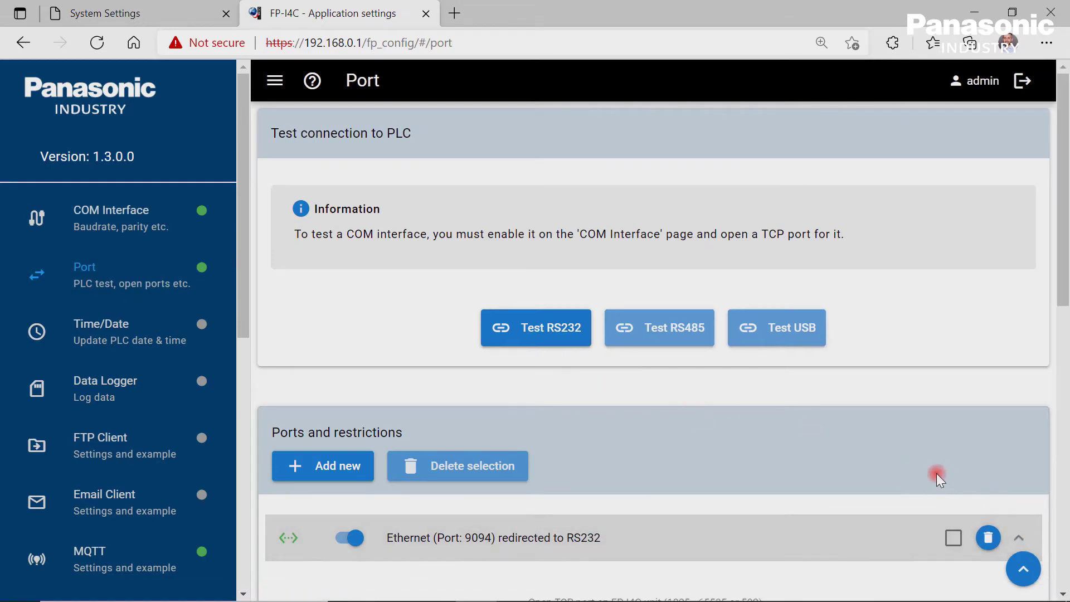
scroll(936, 473, down, 6)
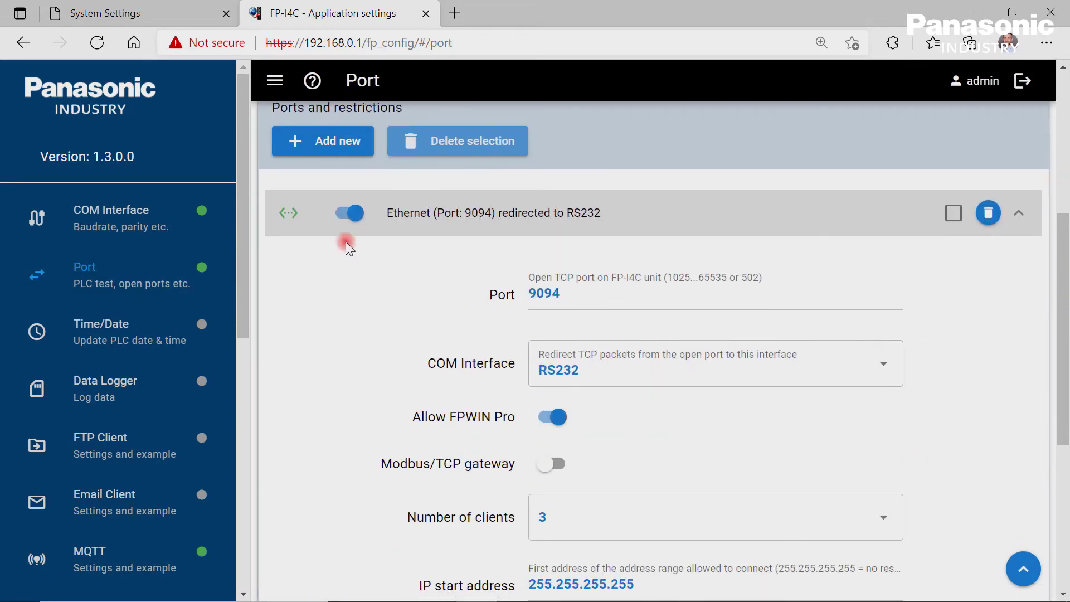
click(348, 213)
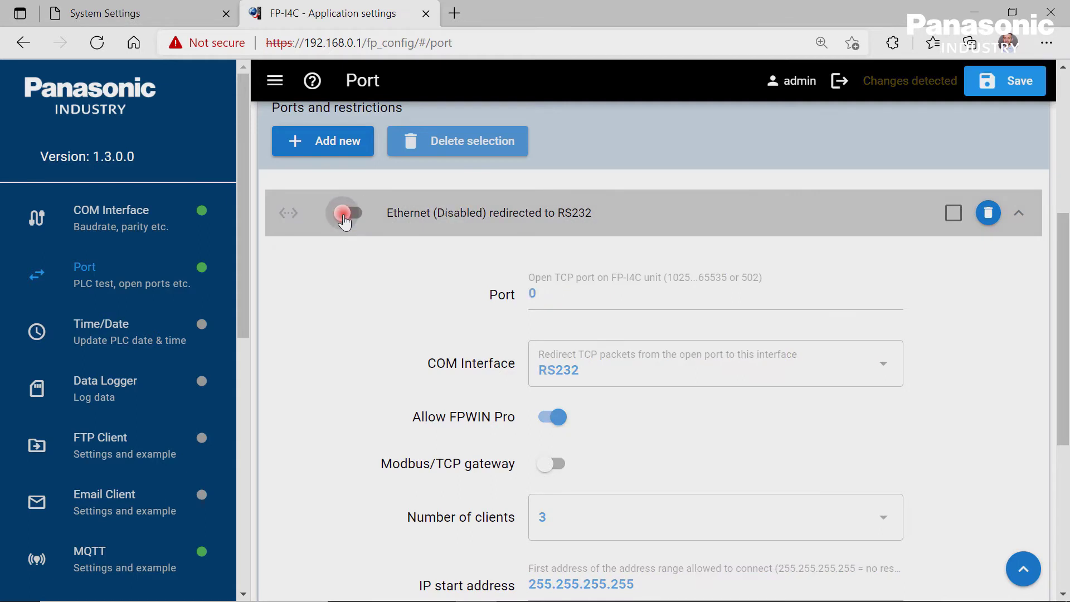
click(348, 213)
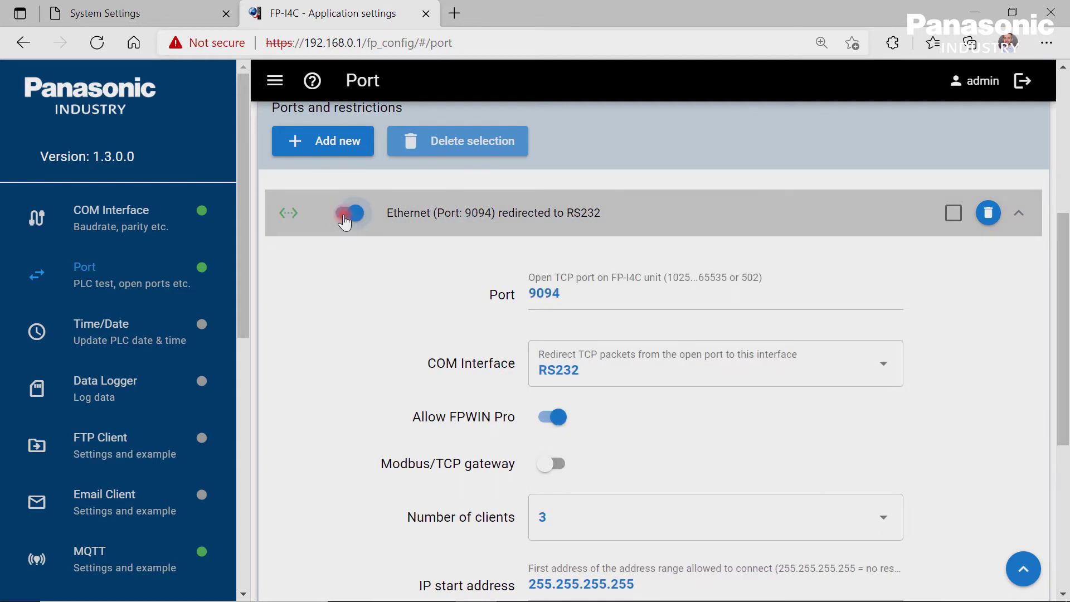
Run Test RS232 and acknowledge the successful response from the FP0H C32ET/EP.
scroll(344, 220, up, 6)
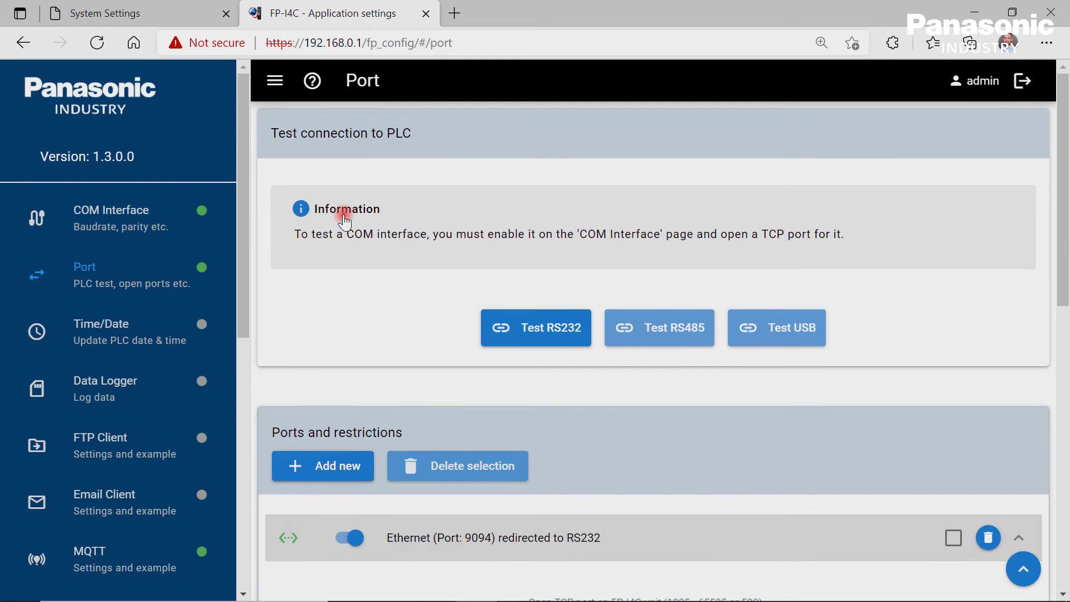
click(552, 330)
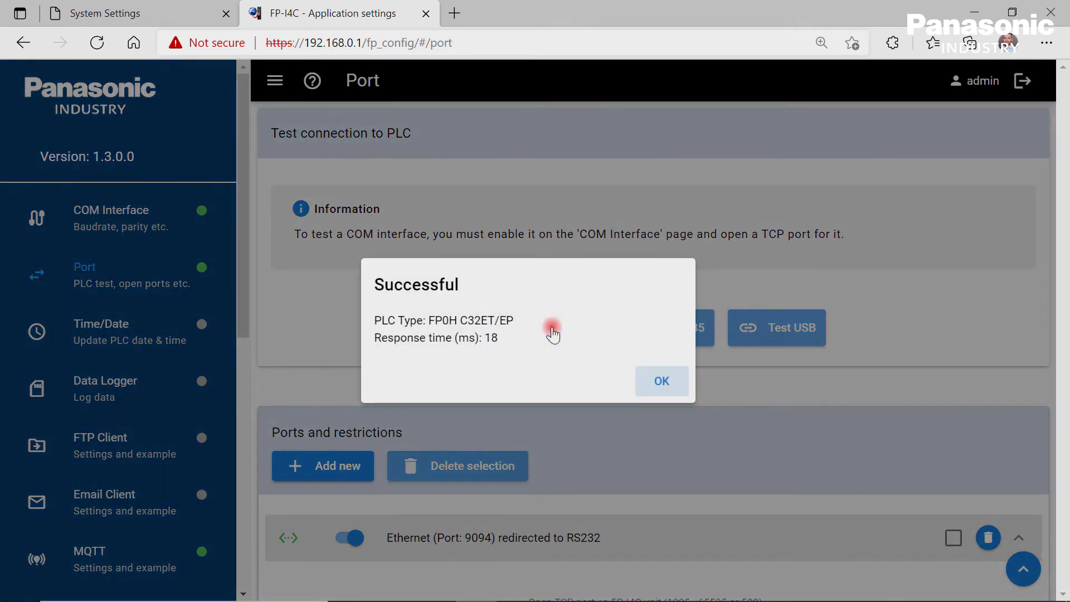
click(662, 382)
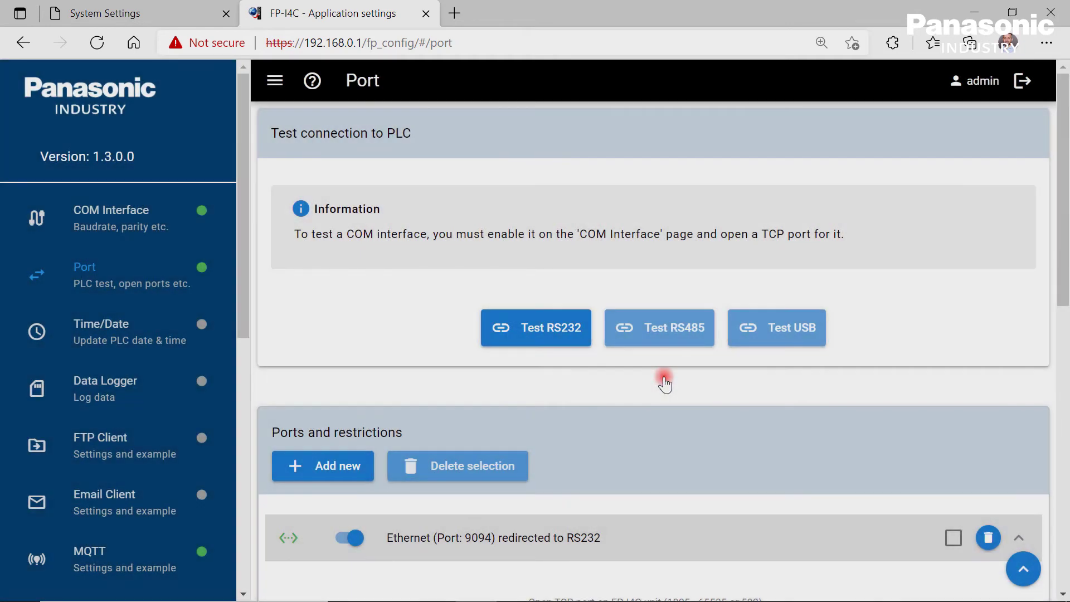
On the Time/Date page, switch on Update PLC time/date and Use UTC time.
click(133, 335)
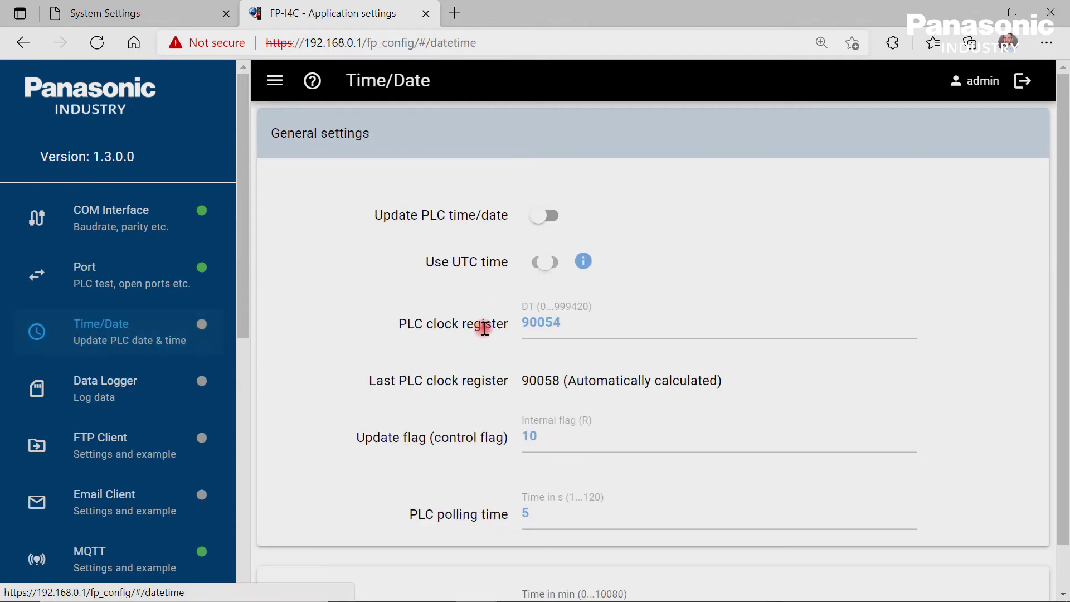
click(545, 218)
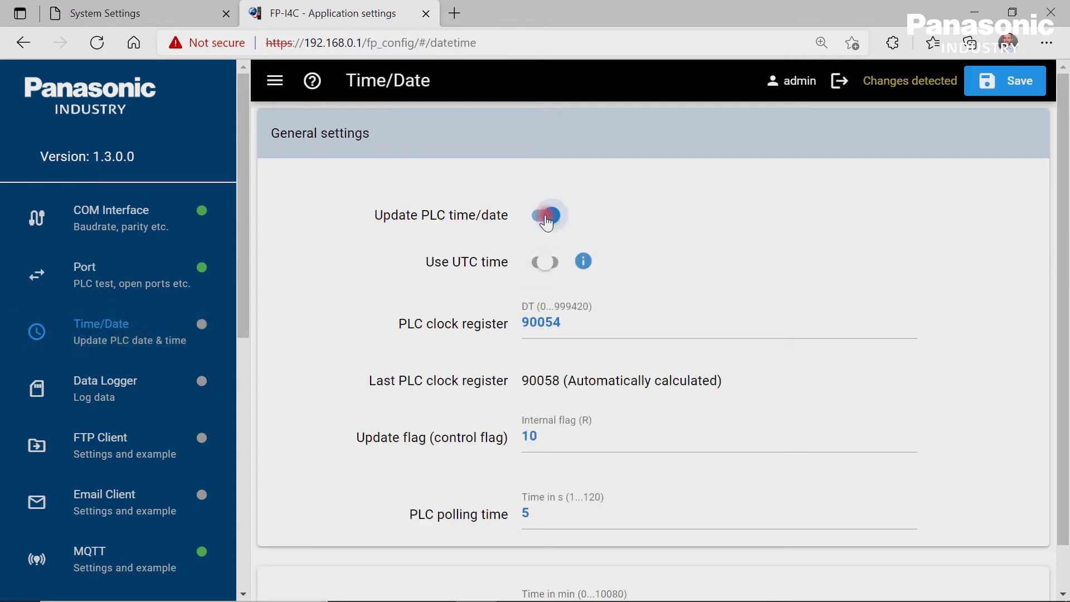
click(583, 262)
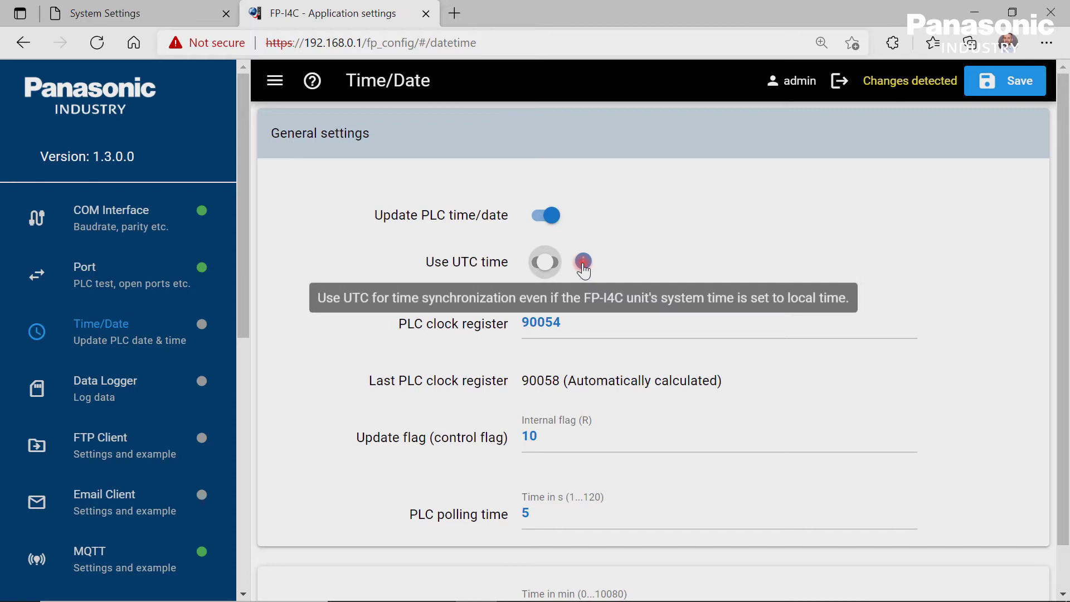
click(546, 264)
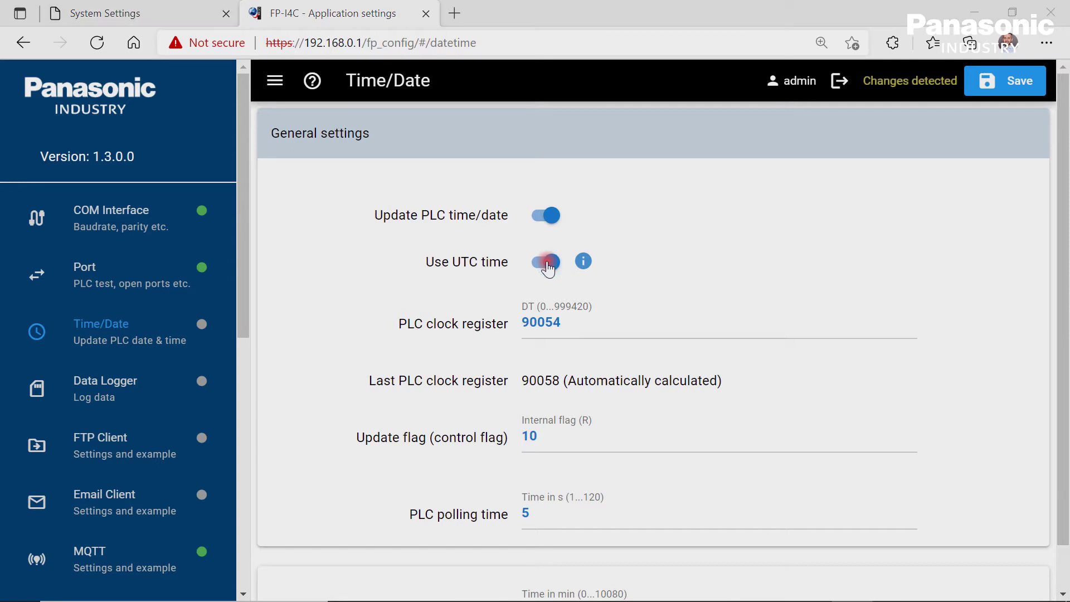
Switch on Use data logger with Internal memory as the data storage location.
click(104, 397)
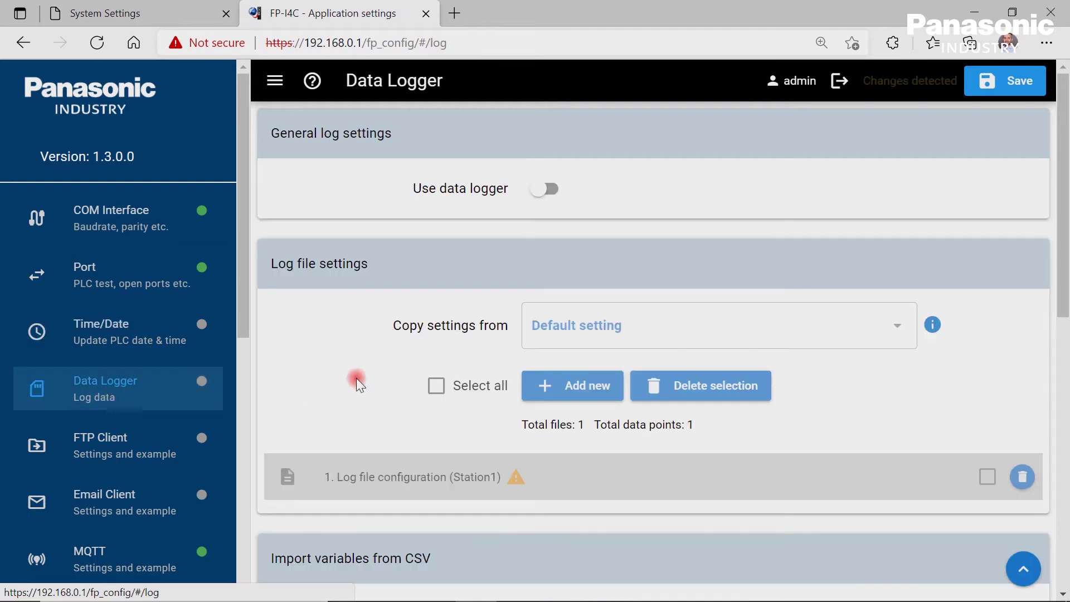
click(549, 189)
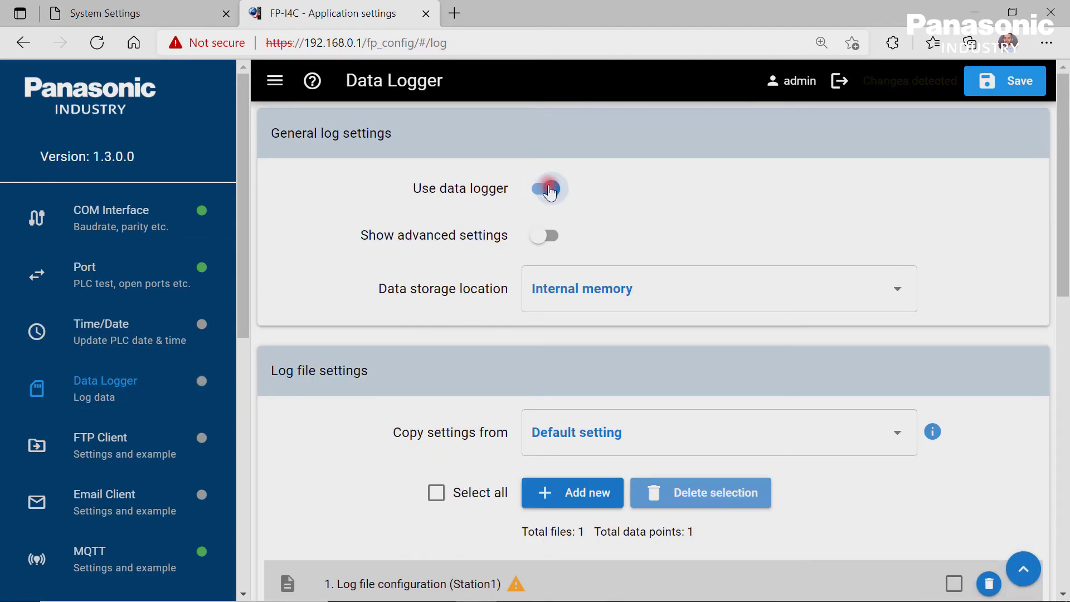
click(897, 296)
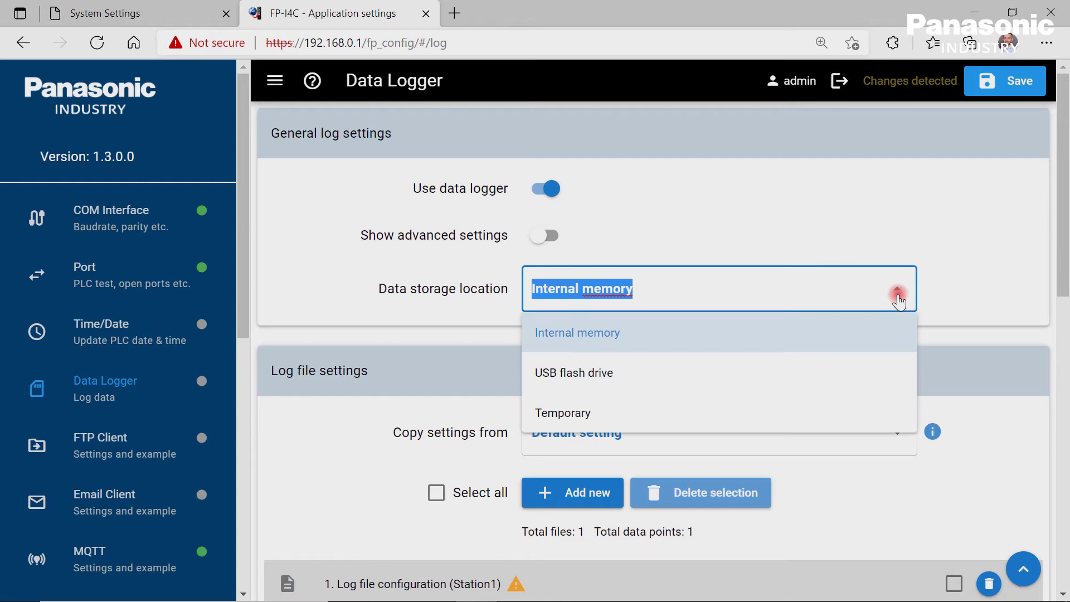
click(899, 301)
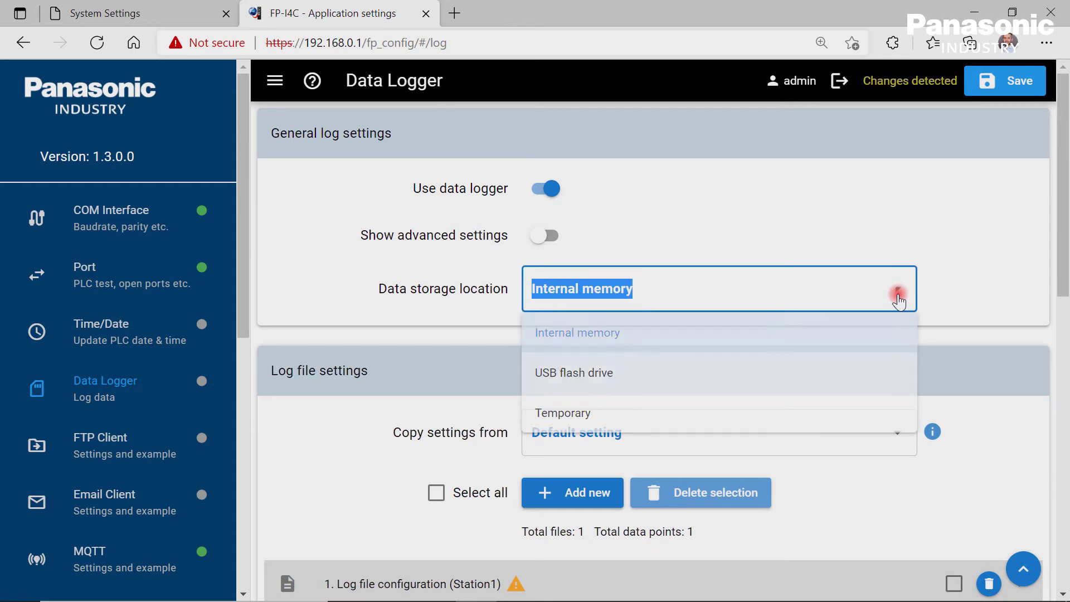
Expand the Station1 log file entry and check its list-files storage options.
scroll(942, 304, down, 1)
scroll(942, 304, down, 6)
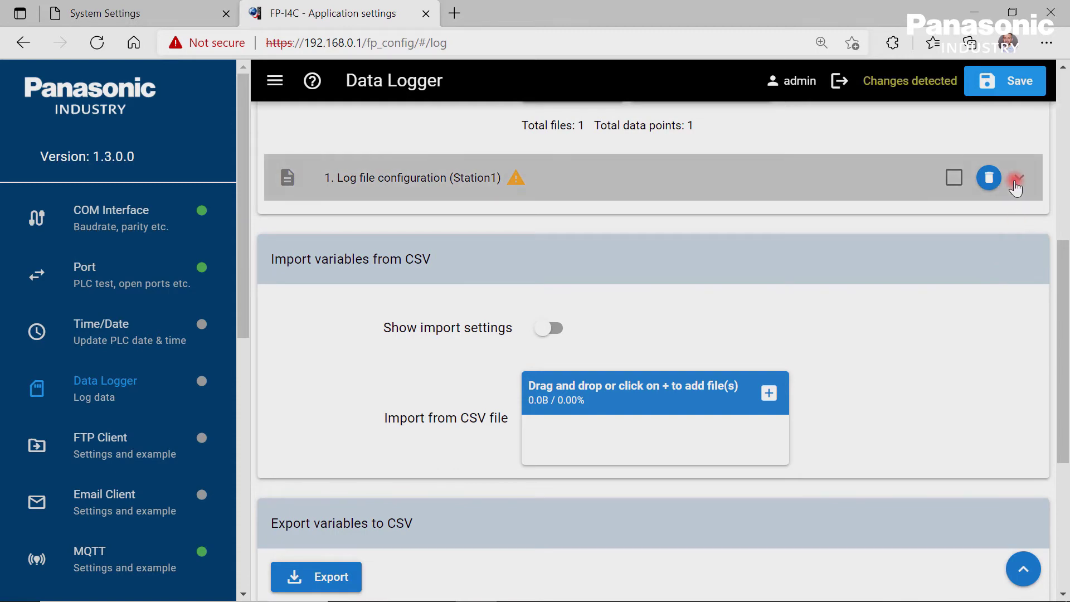
click(1018, 178)
drag(1065, 199, 1058, 521)
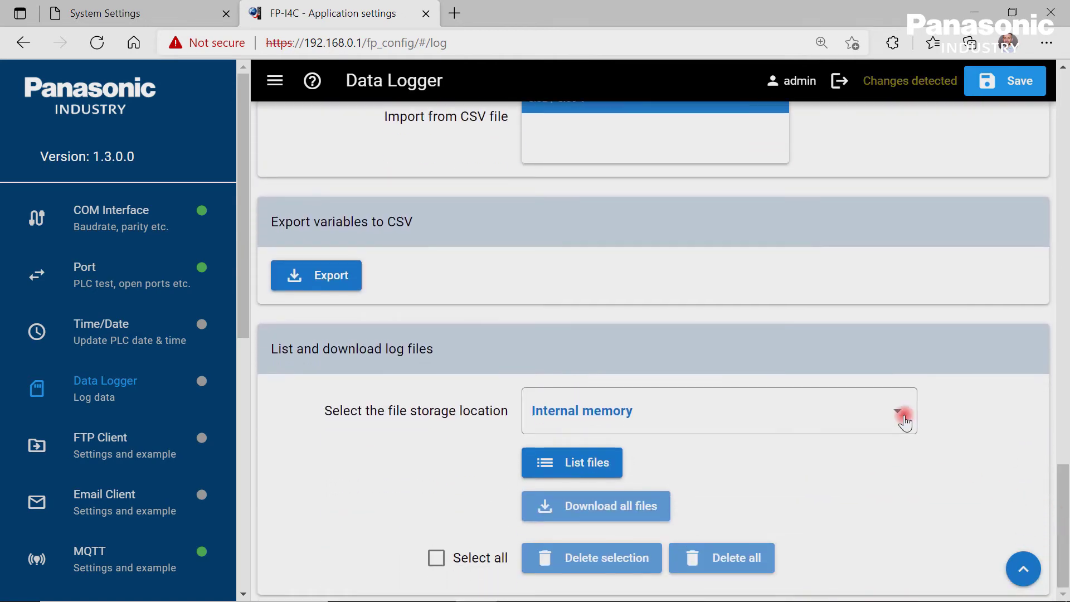
click(903, 414)
Keep internal memory for listing log files, then enable the FTP client in Passive transfer mode.
click(903, 415)
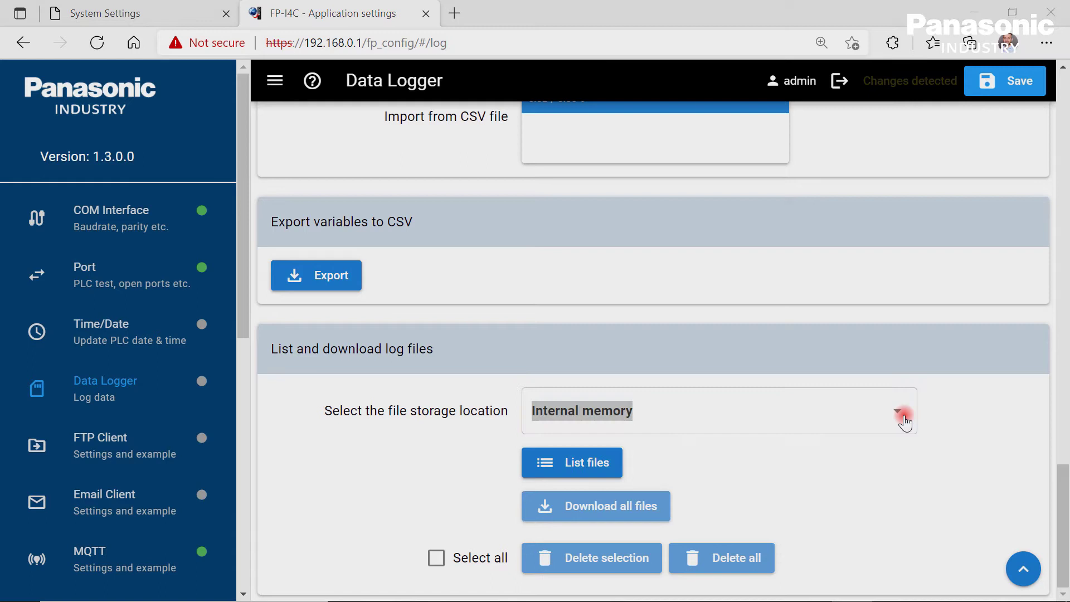
click(138, 446)
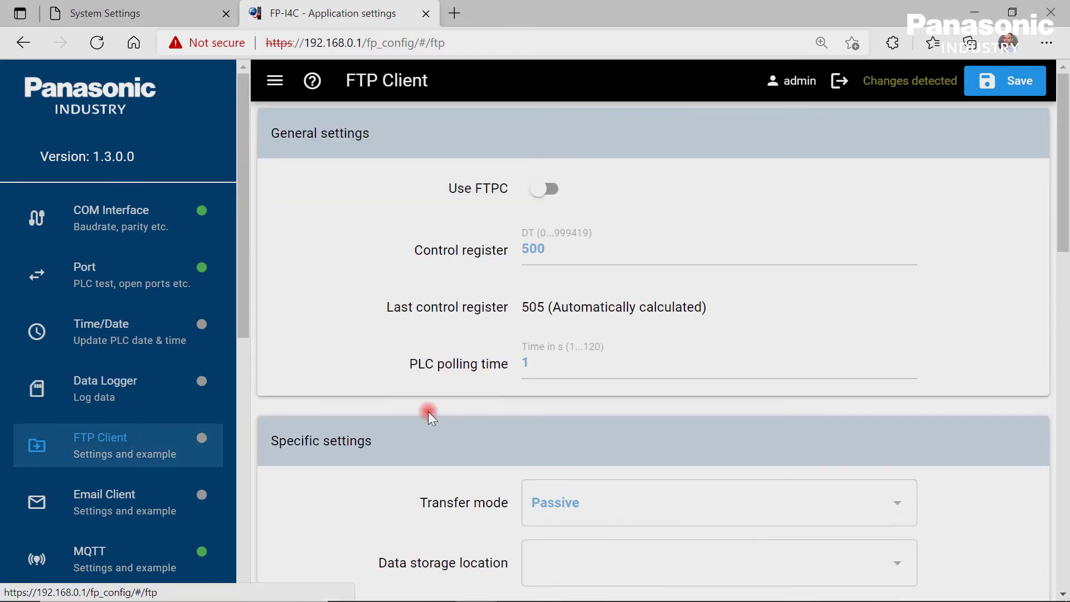
click(546, 190)
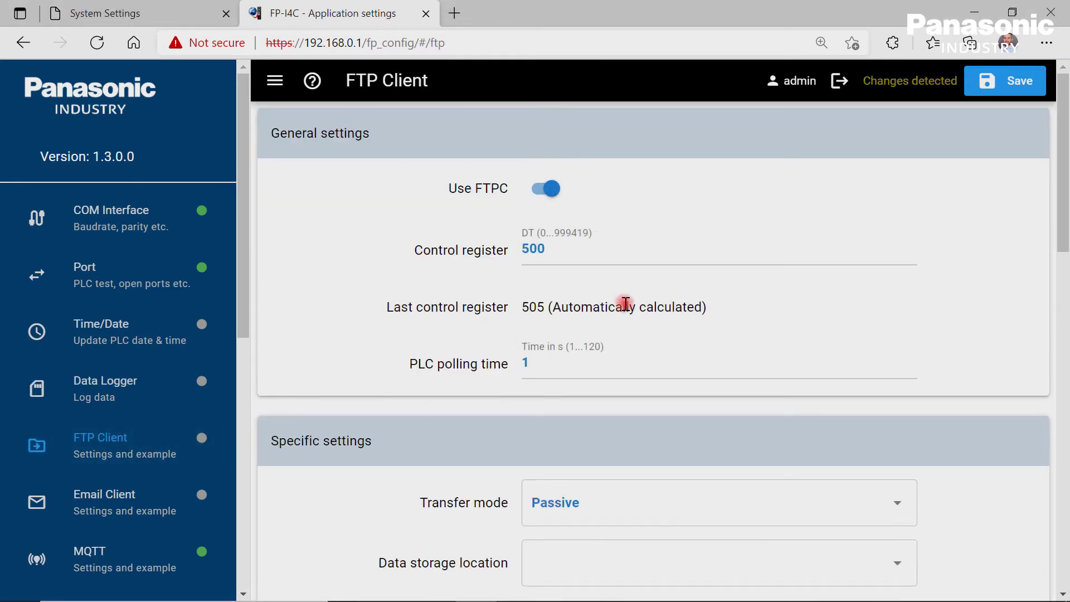
scroll(626, 306, down, 3)
click(899, 344)
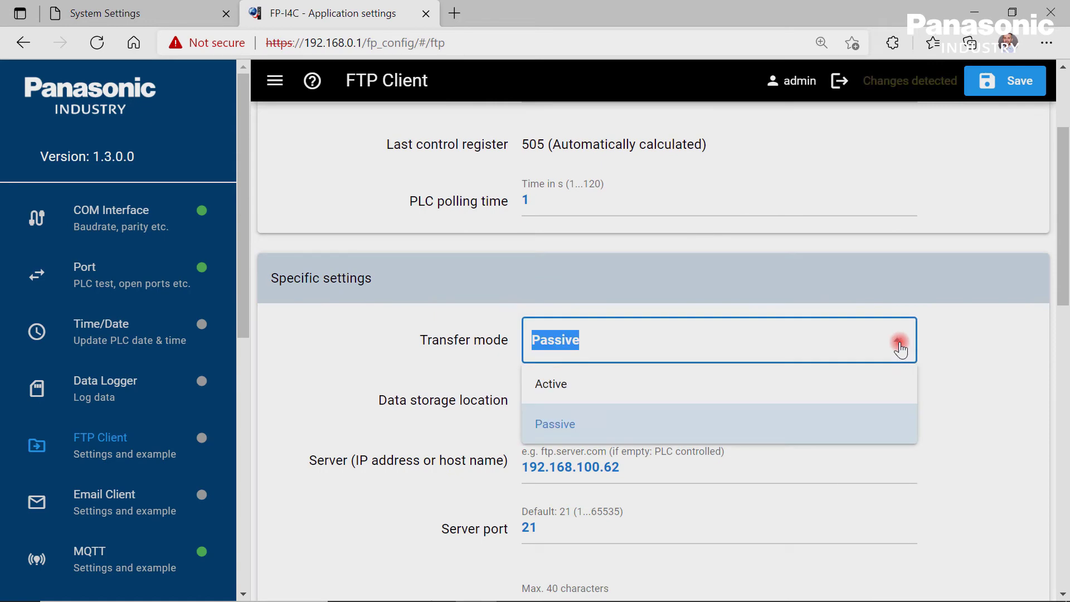
click(899, 346)
Switch on Use FTPS and open the certificates box for FTPS files.
scroll(899, 345, down, 15)
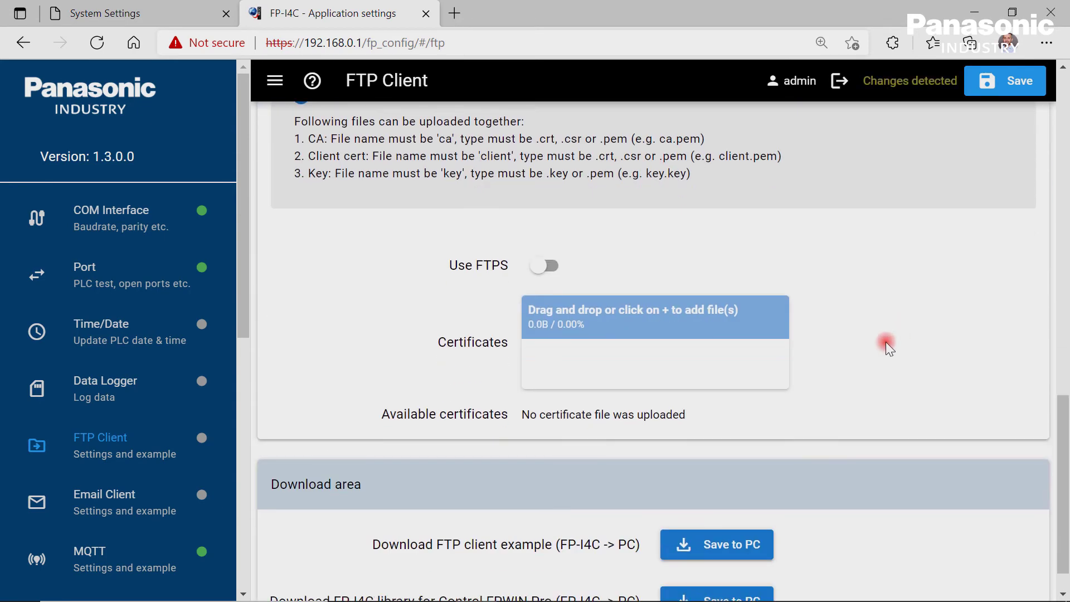
click(546, 265)
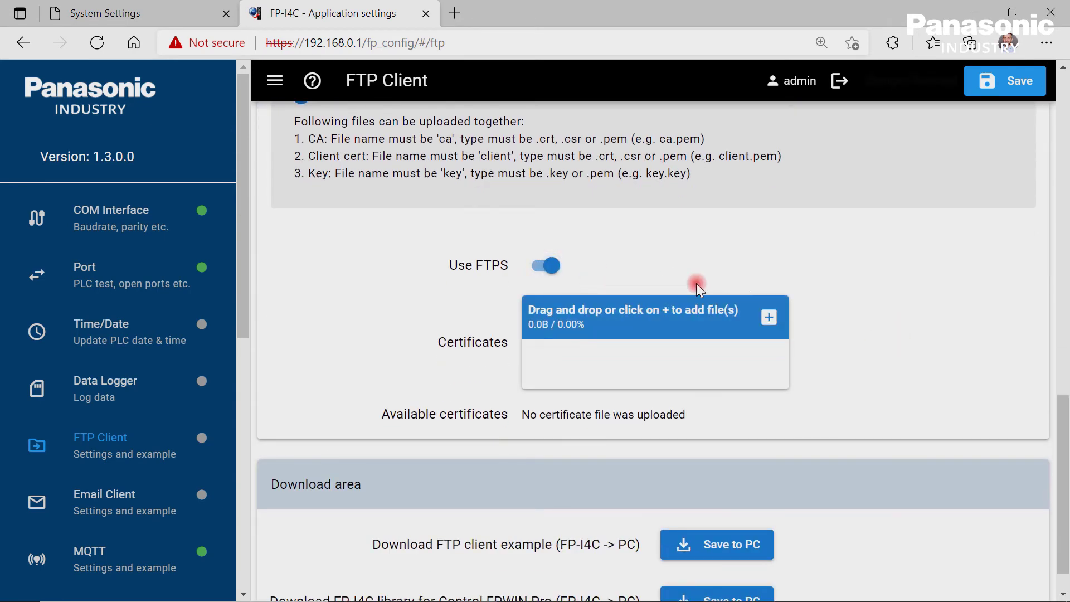
scroll(740, 281, down, 1)
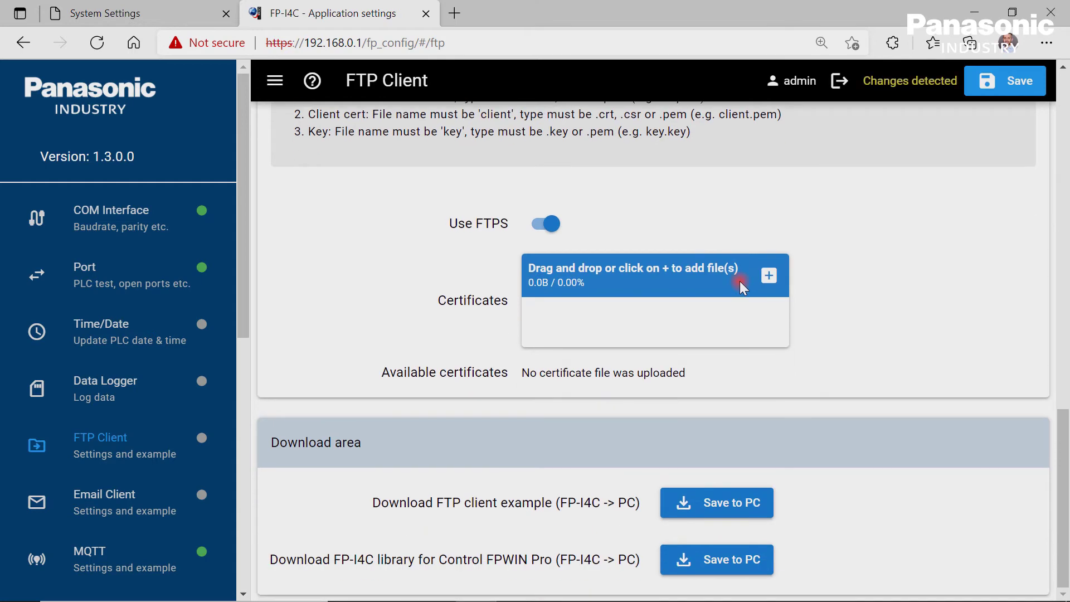
click(740, 281)
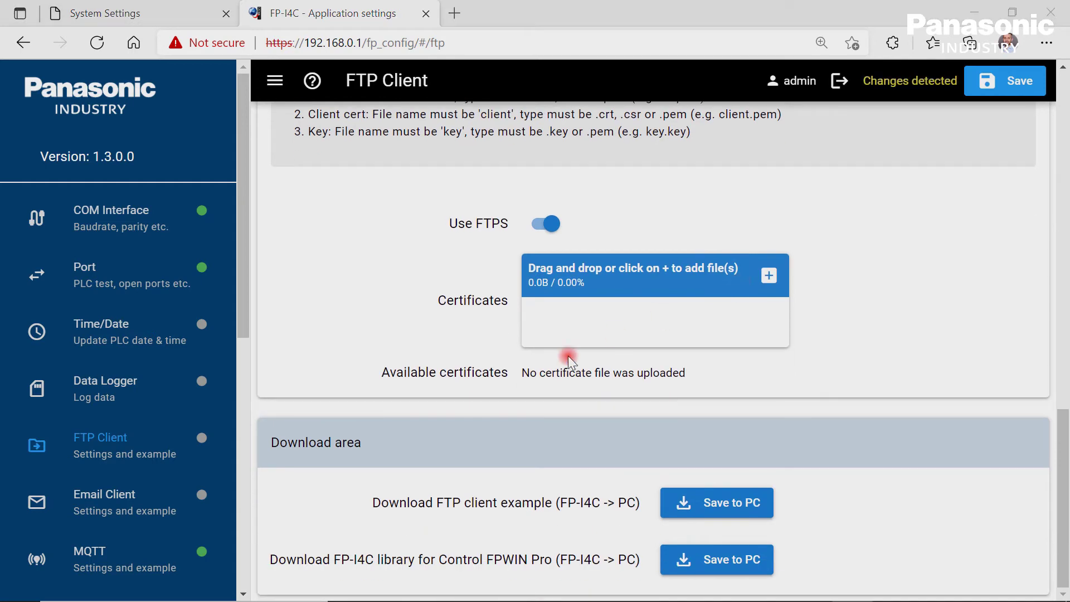
click(136, 499)
Turn on the email client, keeping TLS encryption and Send without saving as storage.
click(546, 191)
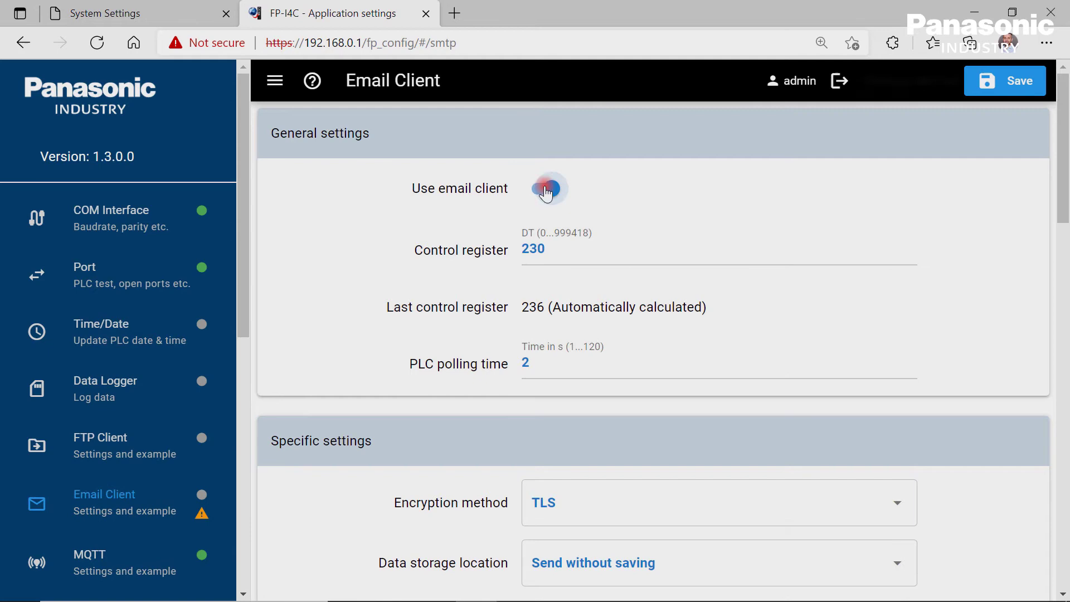
scroll(695, 246, down, 4)
click(896, 264)
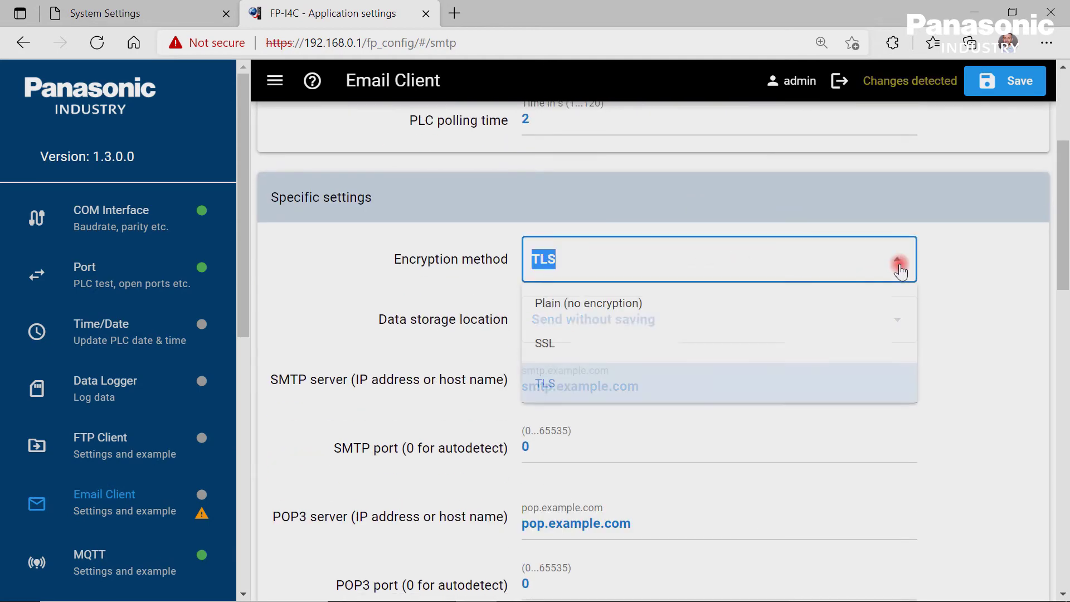
click(898, 265)
click(900, 322)
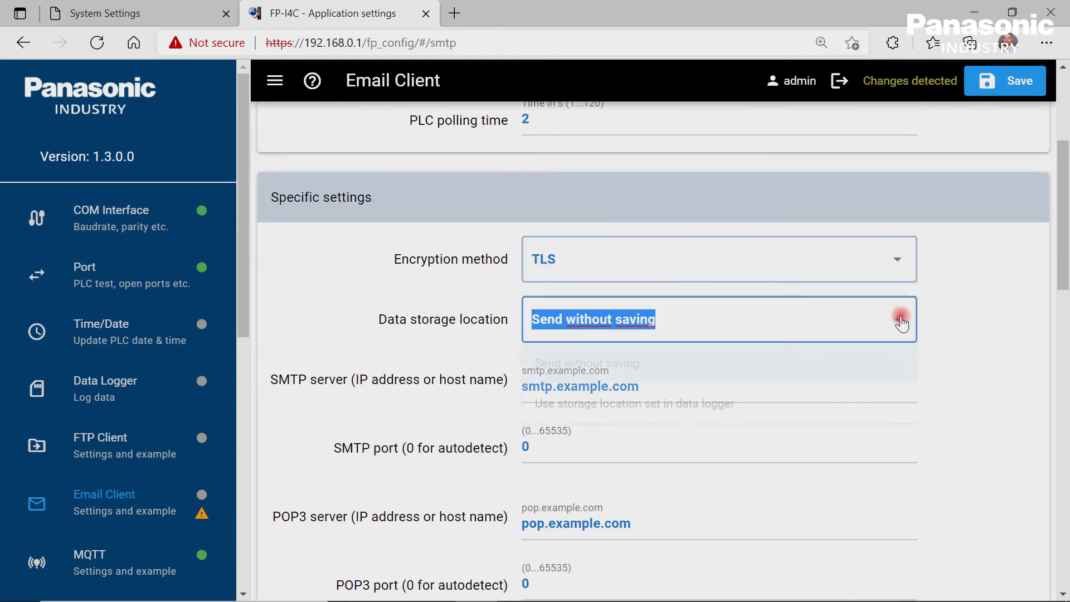
click(901, 322)
scroll(877, 363, down, 10)
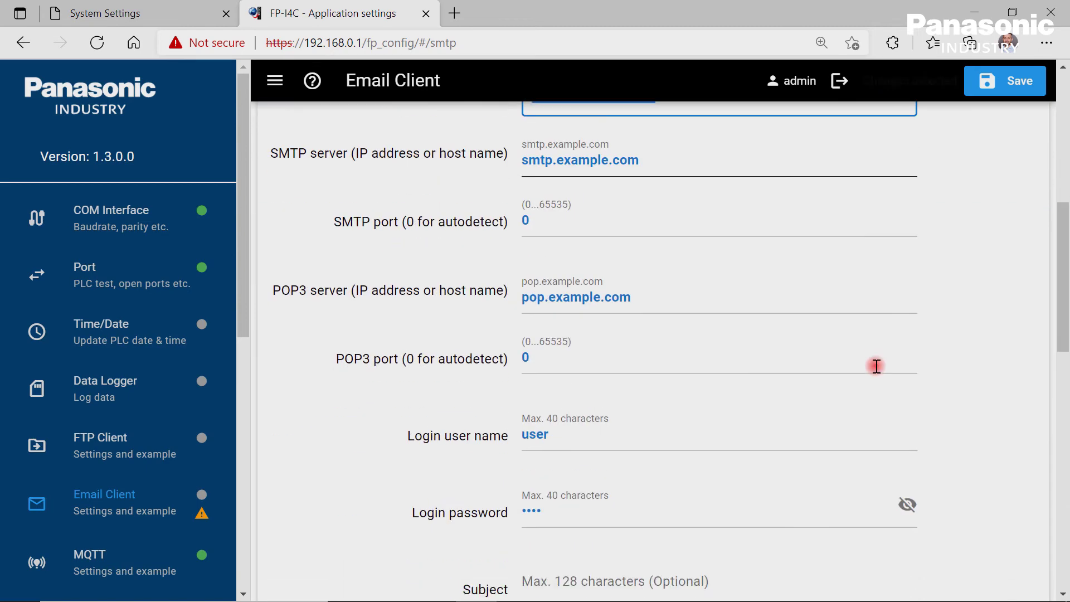
scroll(875, 368, down, 1)
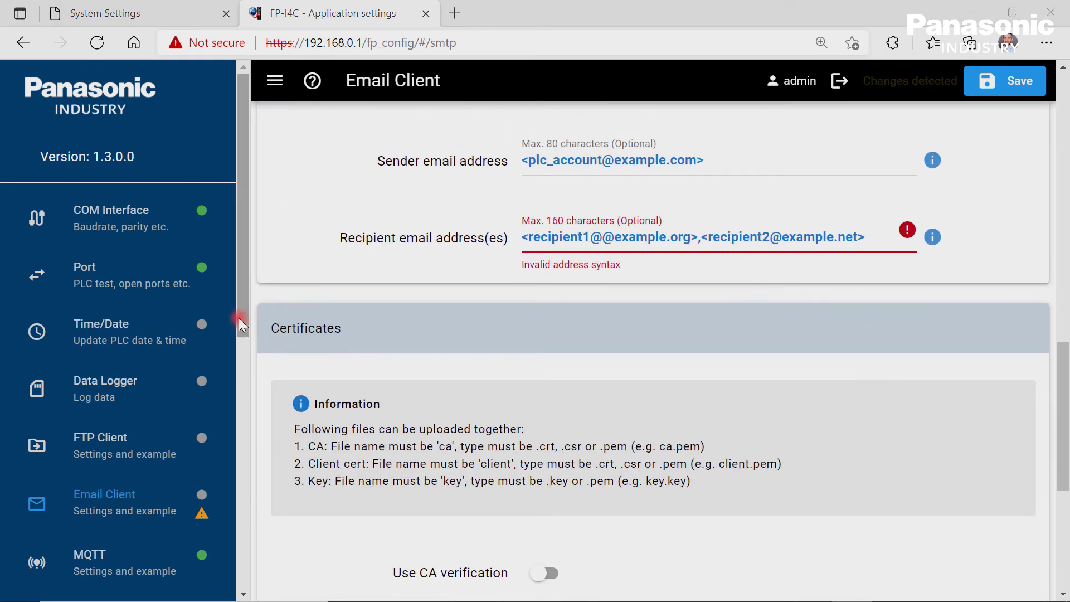
drag(240, 323, 249, 480)
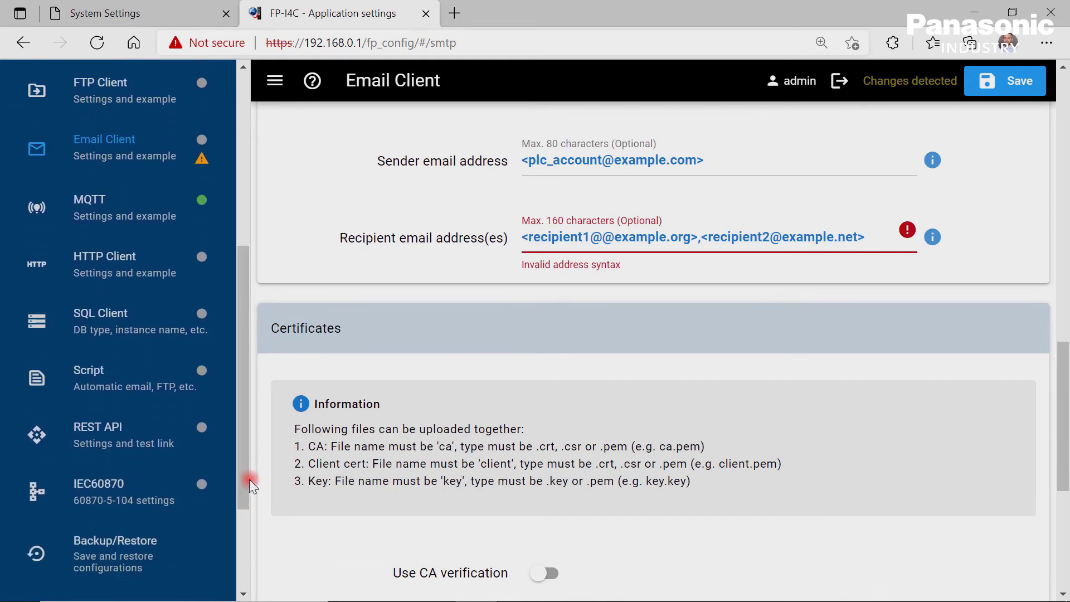
On the MQTT page, toggle Use MQTT off and back on, leaving it enabled.
click(147, 214)
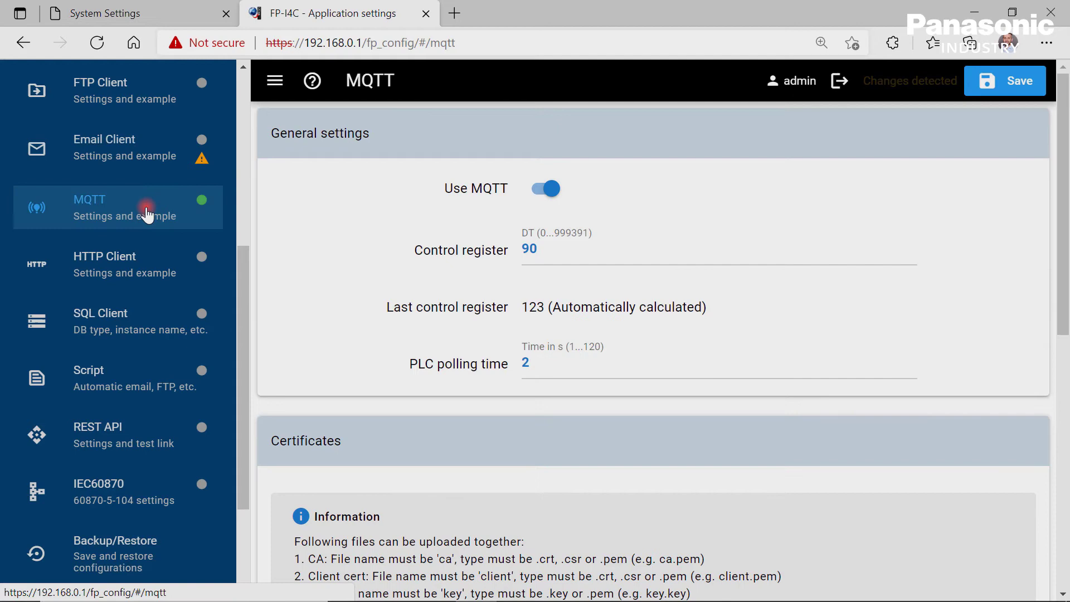
click(541, 190)
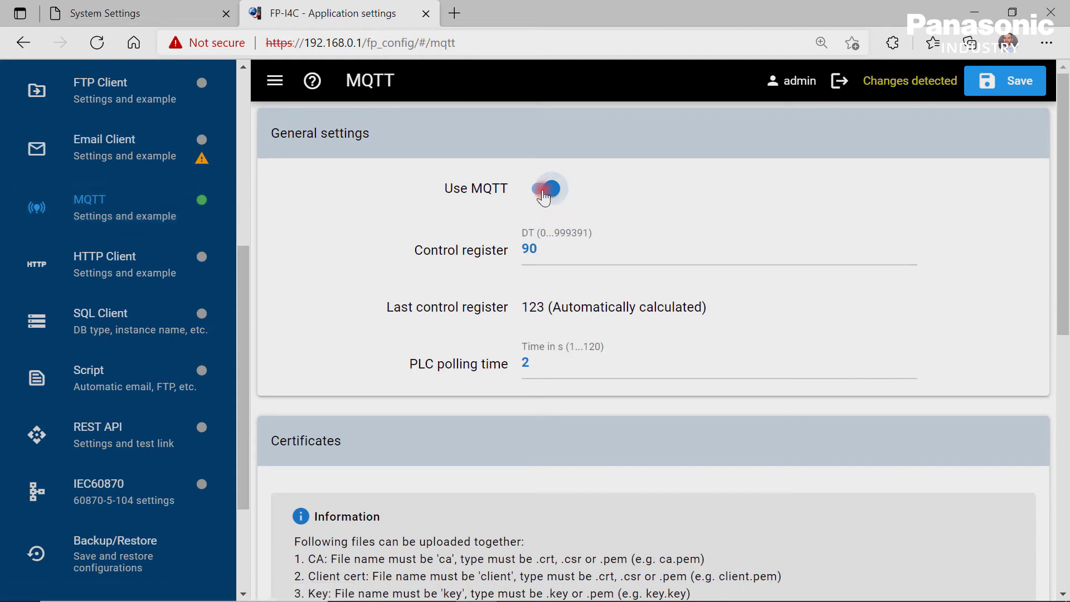
click(544, 195)
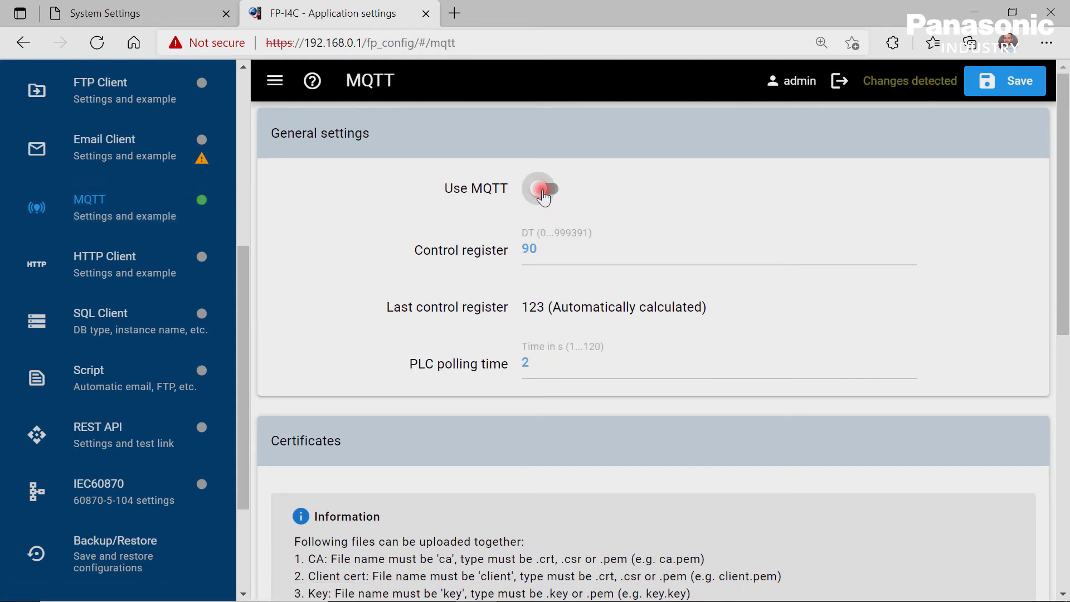
click(543, 196)
click(589, 267)
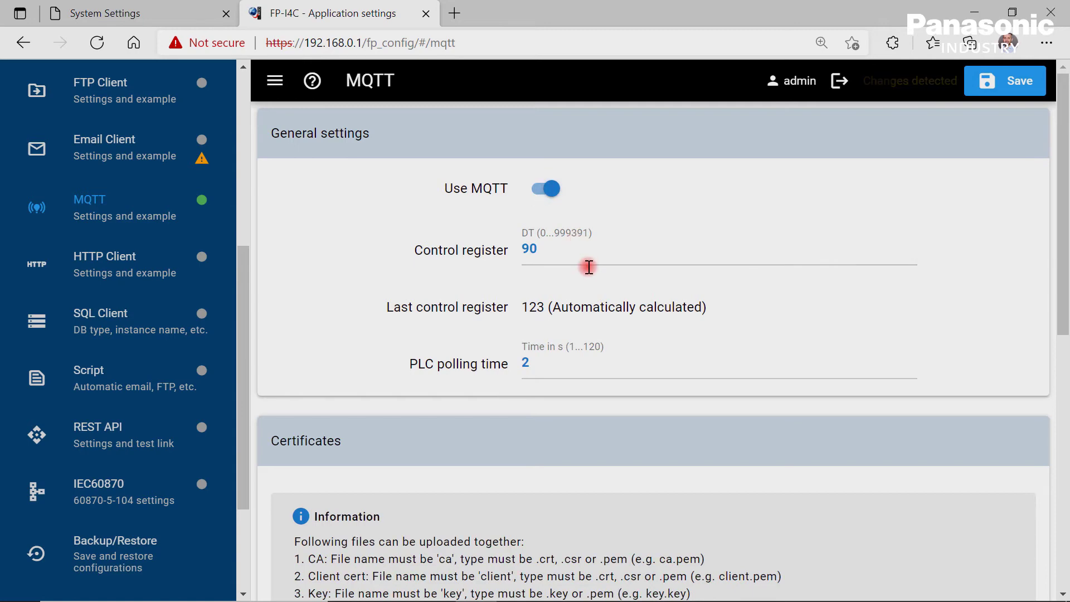
Leave the MQTT TLS version set to None under Certificates.
scroll(588, 267, down, 7)
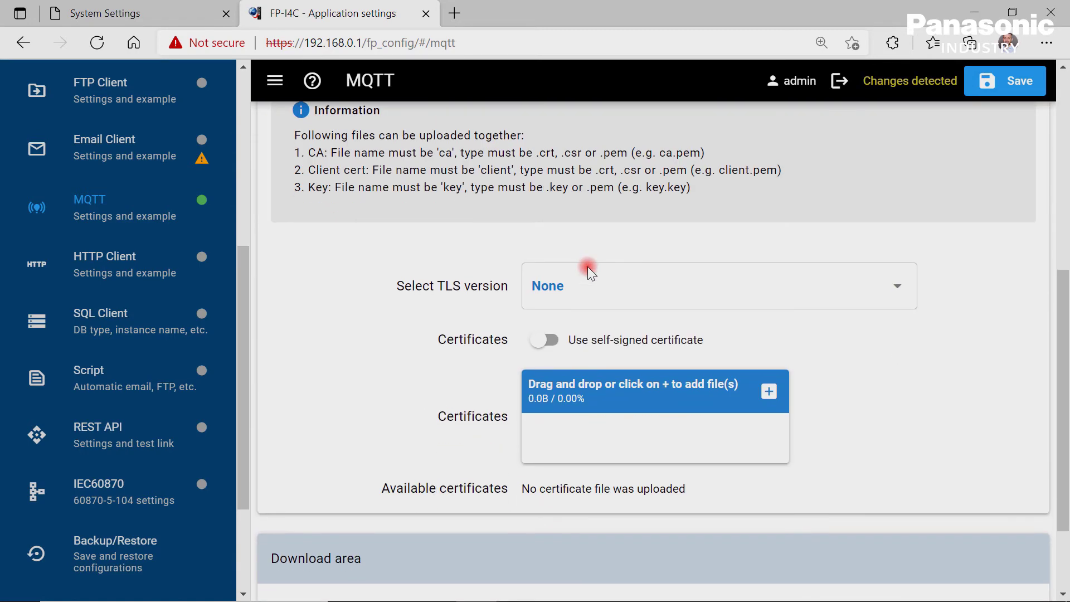
click(901, 291)
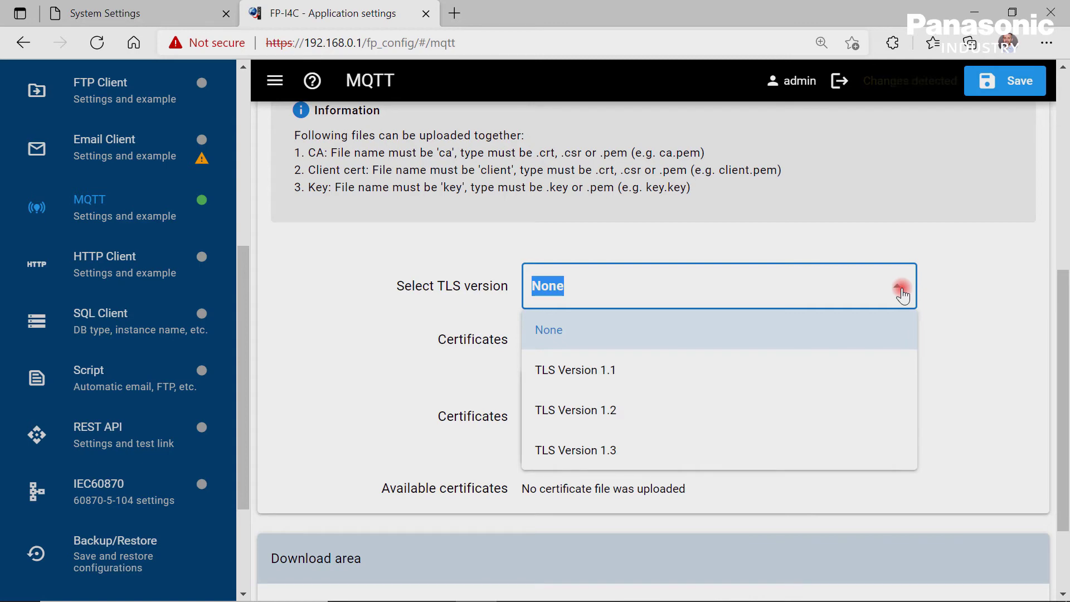
click(901, 291)
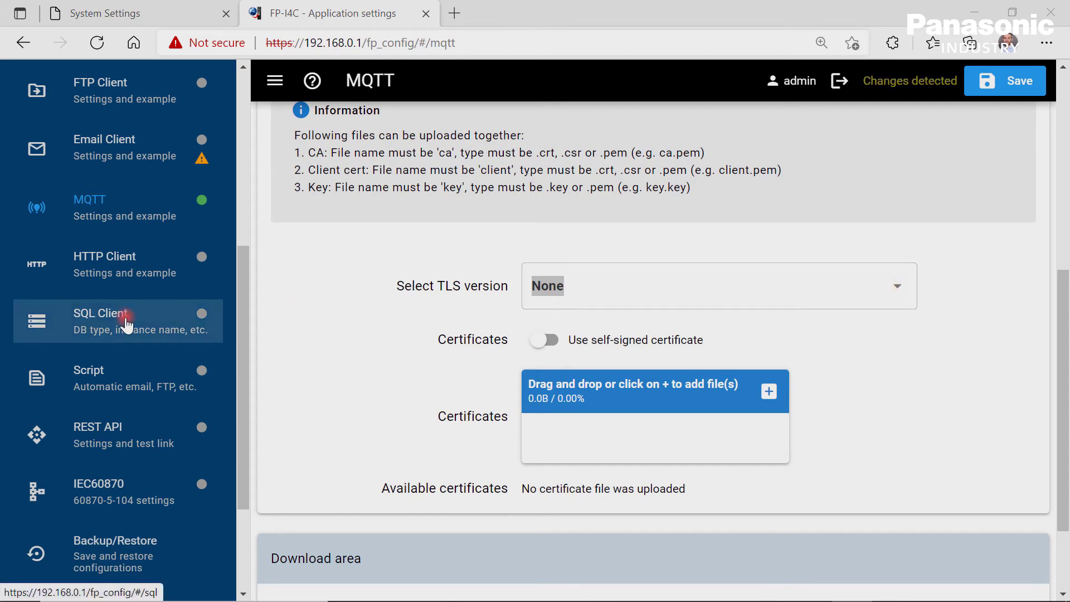
Enable the HTTP client and switch it to use HTTPS.
click(116, 269)
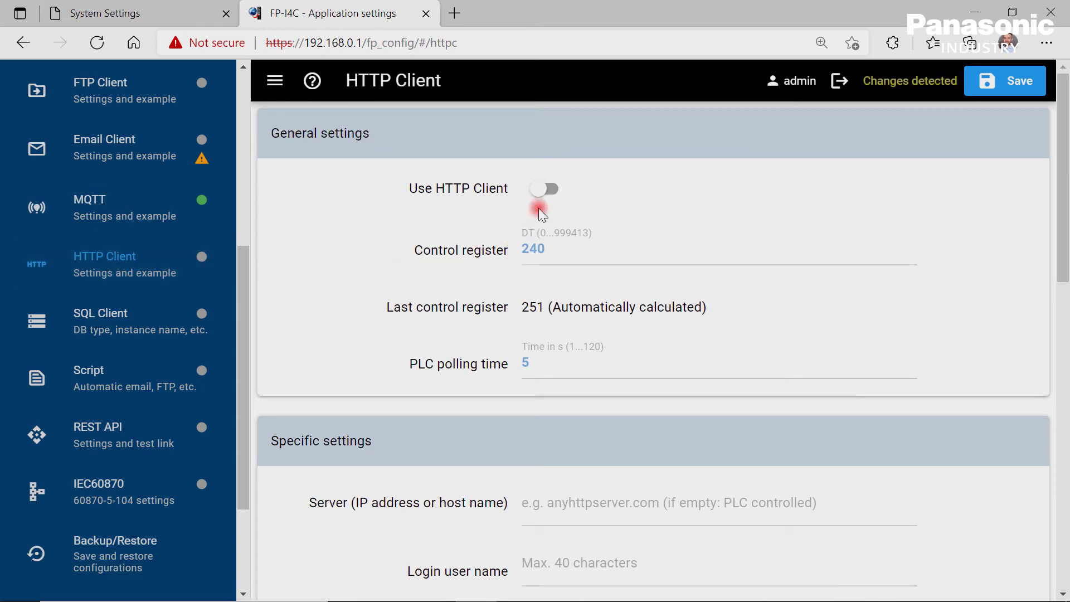
click(546, 189)
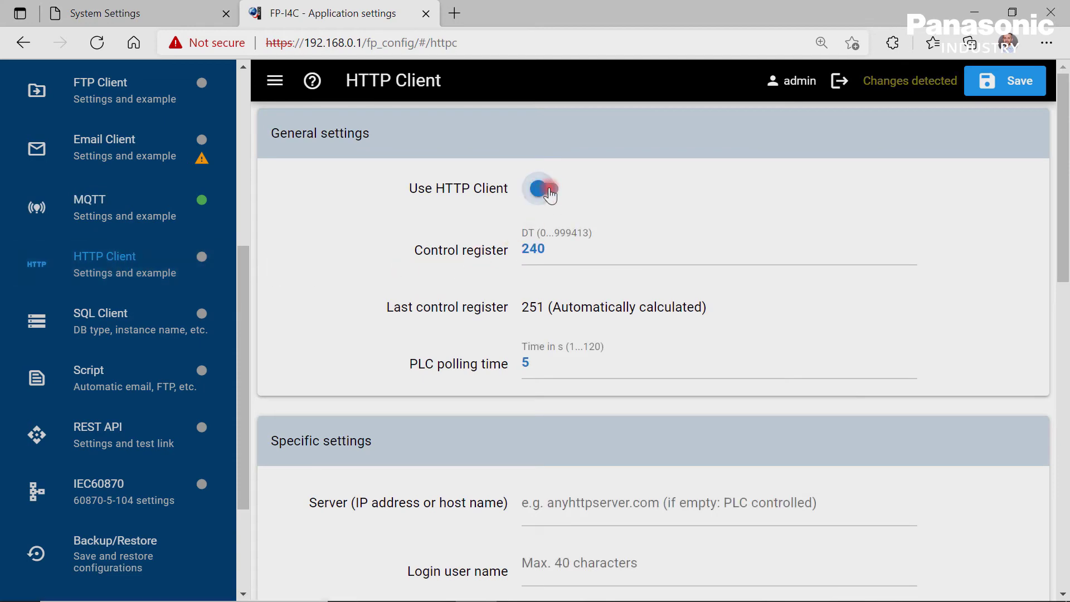
scroll(681, 257, down, 10)
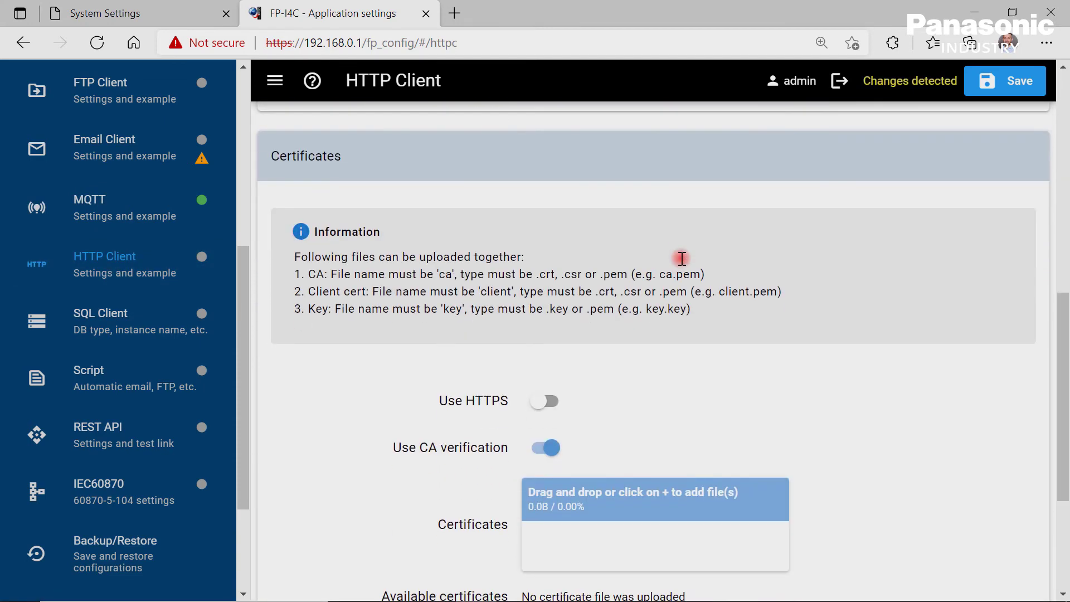
scroll(680, 259, down, 3)
click(549, 238)
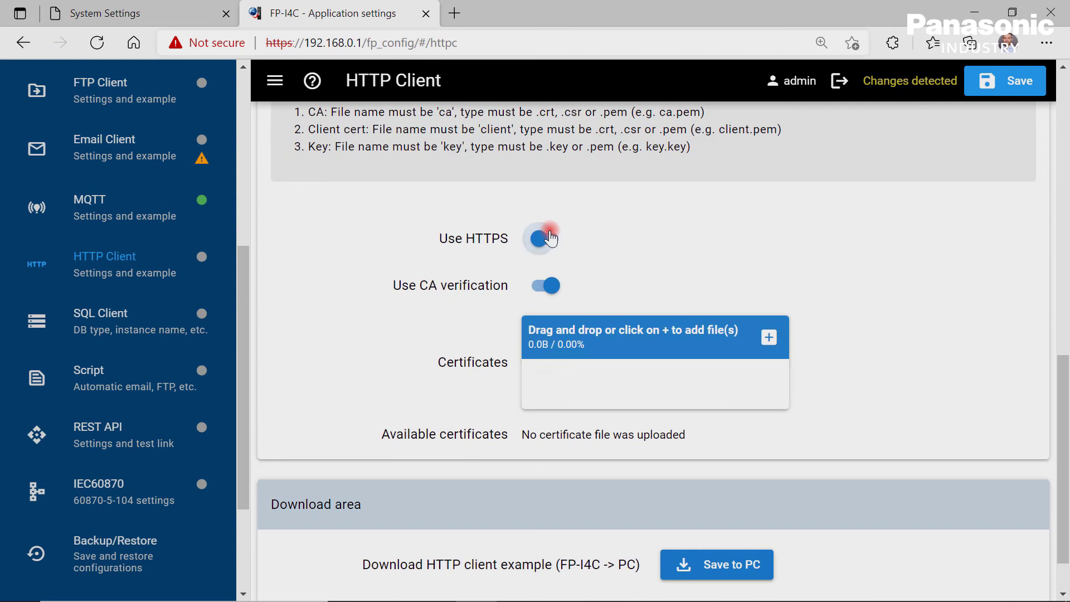
scroll(605, 251, down, 1)
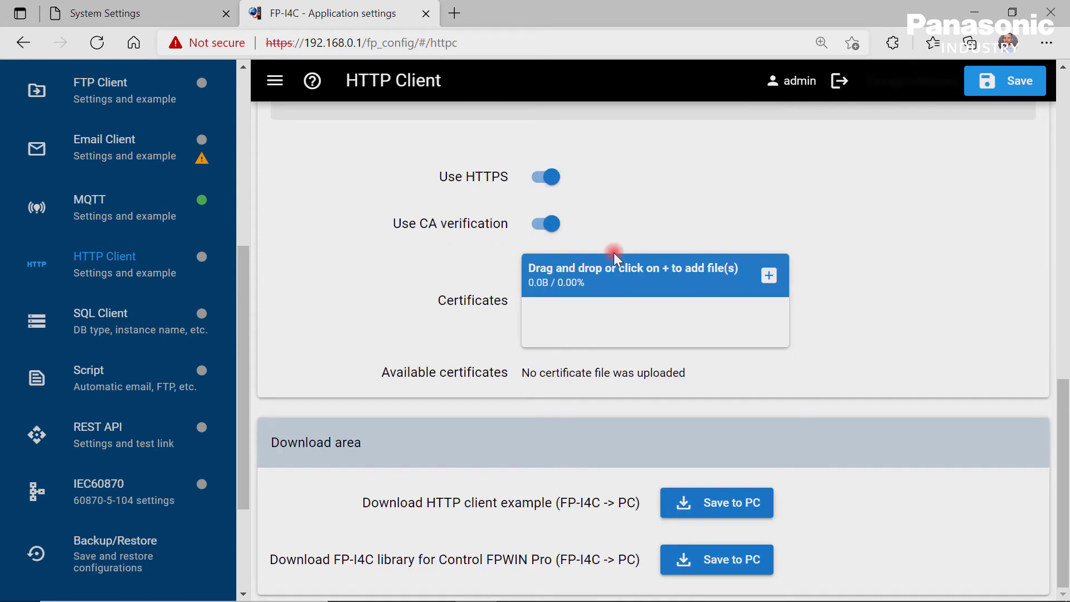
Enable the SQL client, keeping Microsoft SQL as the database type.
click(109, 326)
click(547, 190)
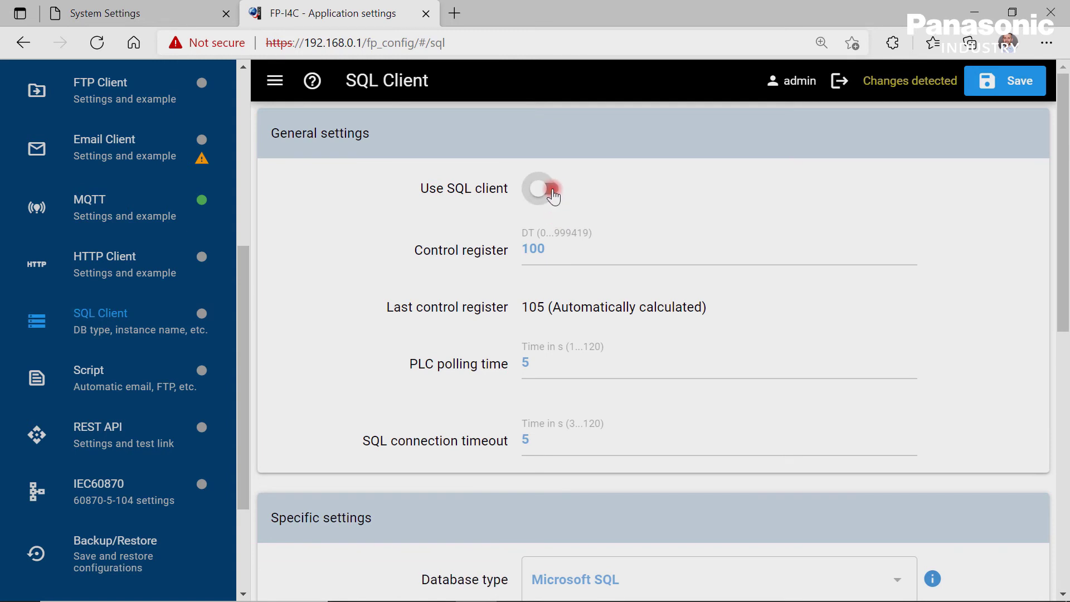
scroll(704, 266, down, 5)
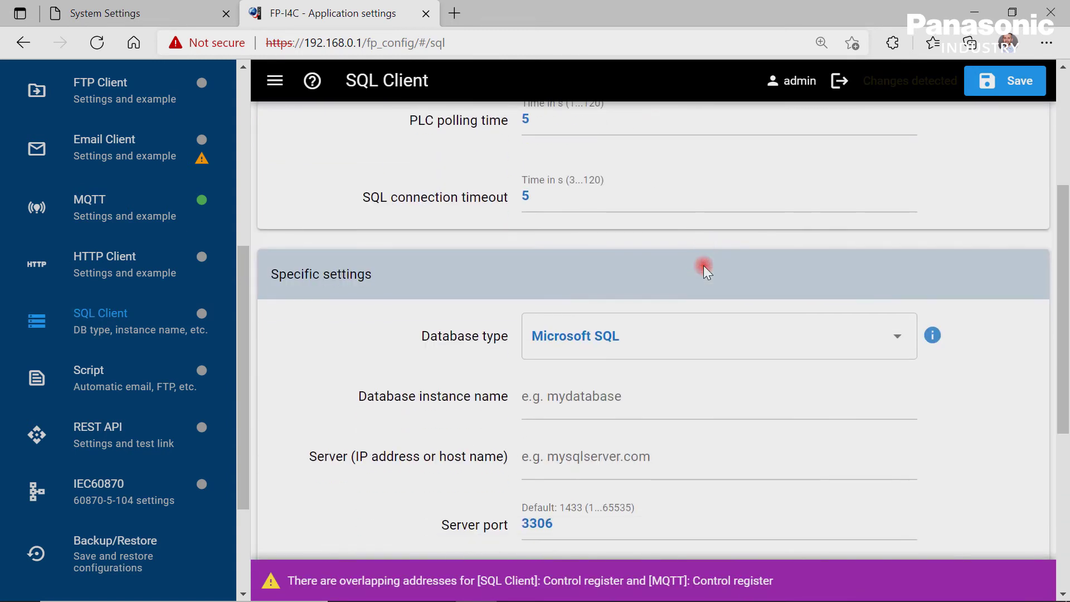
click(900, 257)
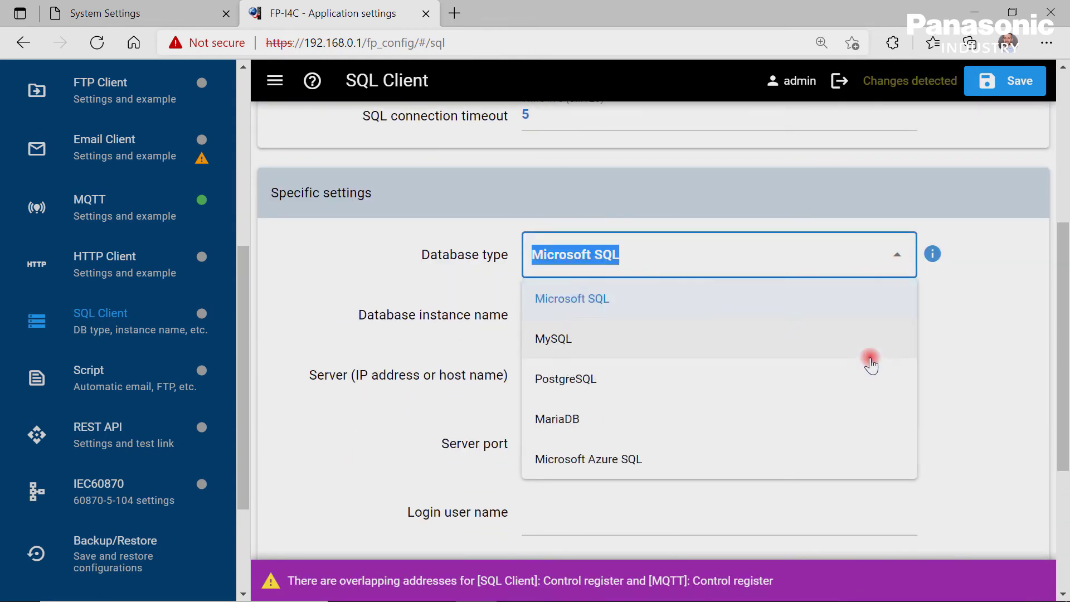
click(958, 437)
scroll(958, 437, down, 4)
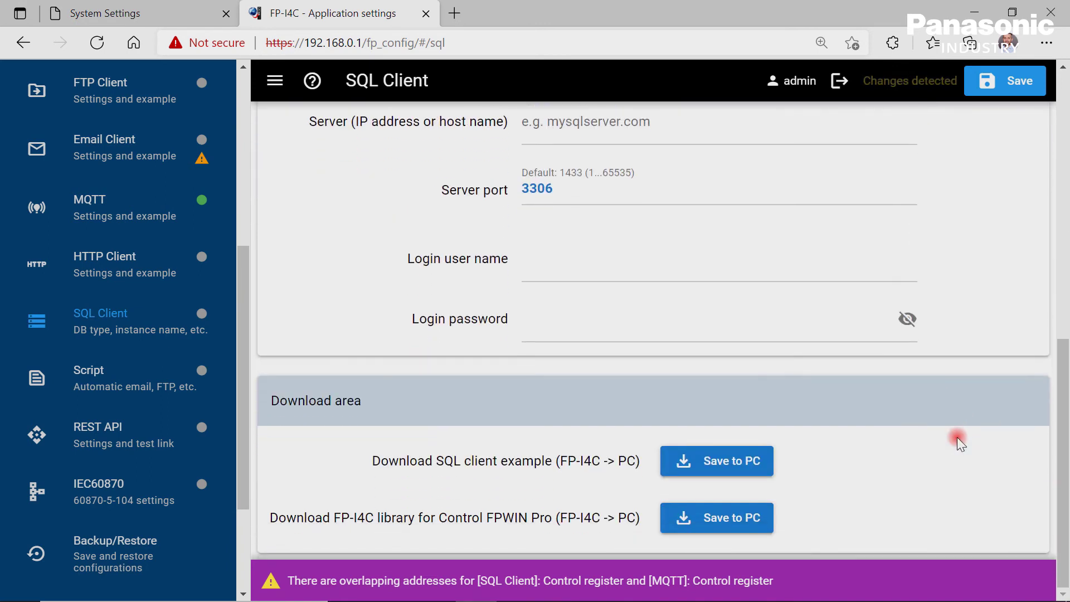
Switch Run Script on, keep log files at Do not send, and scroll through the sample script.
click(144, 385)
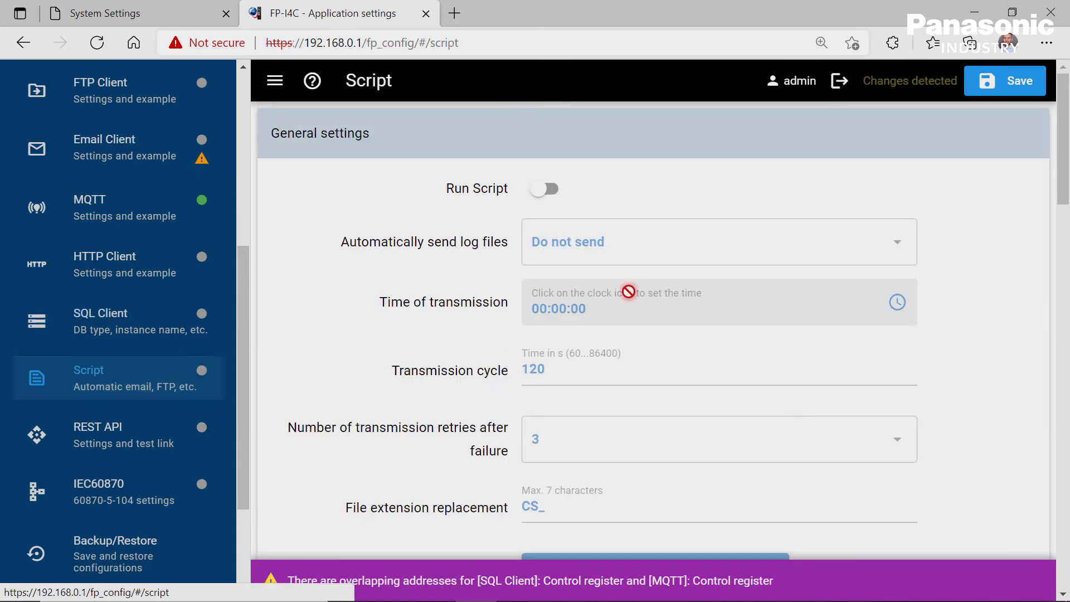
click(549, 189)
click(903, 246)
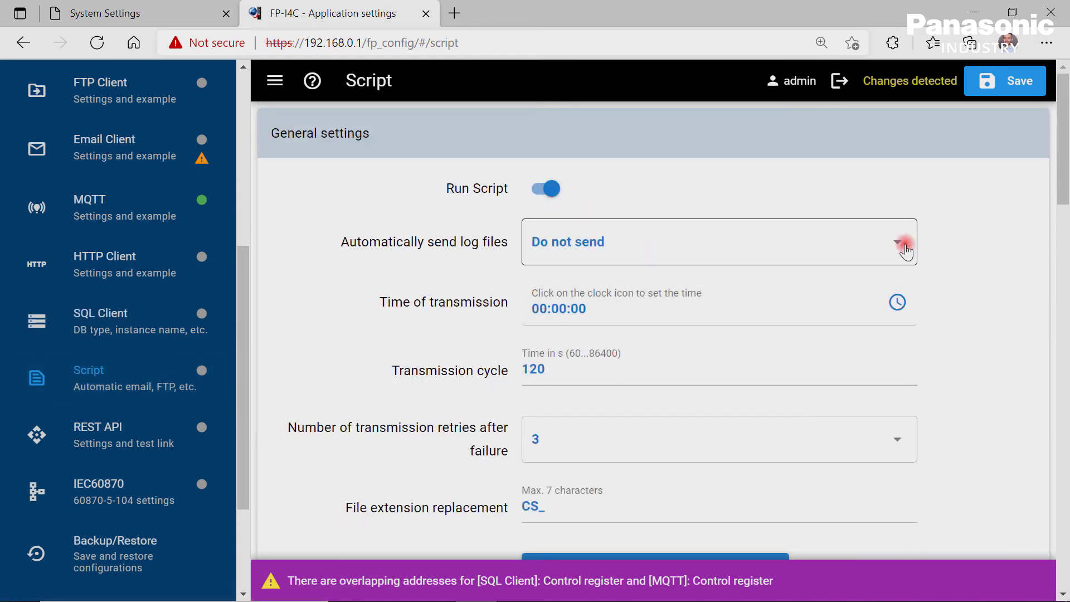
click(903, 246)
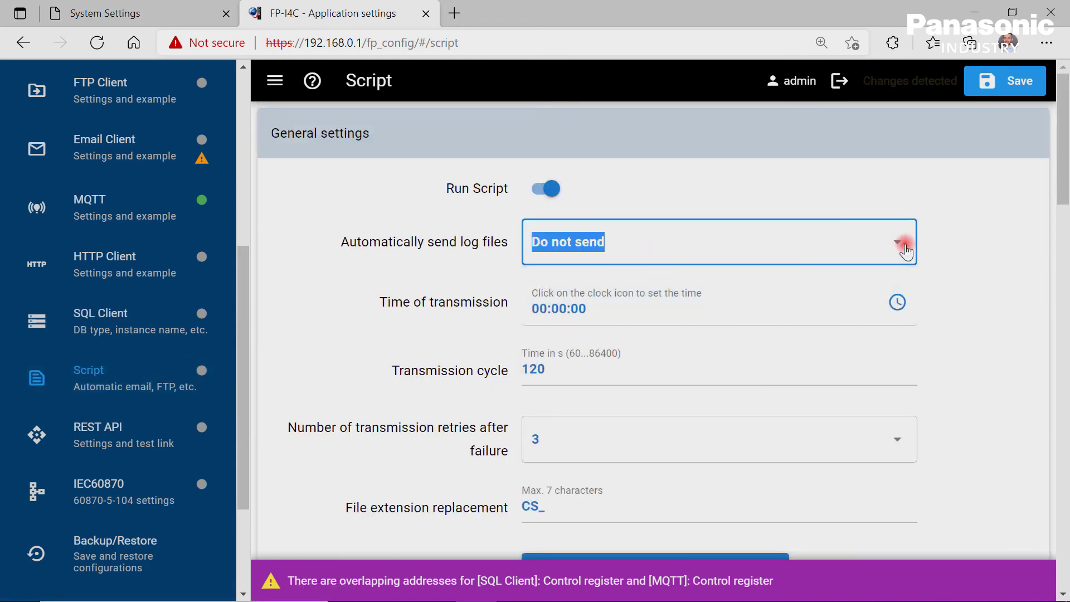
scroll(910, 294, down, 12)
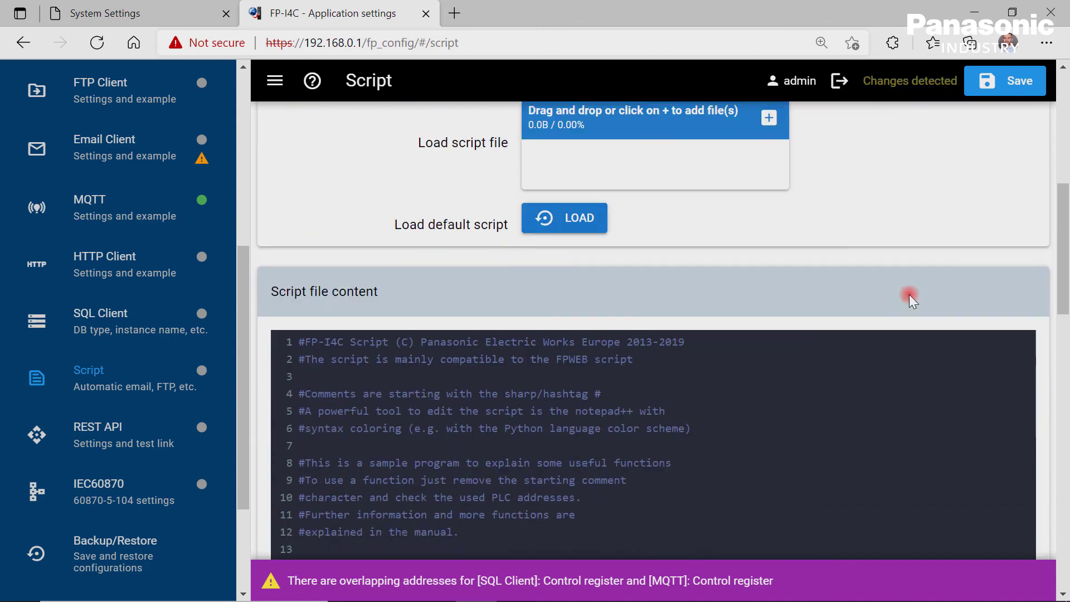
scroll(910, 296, down, 9)
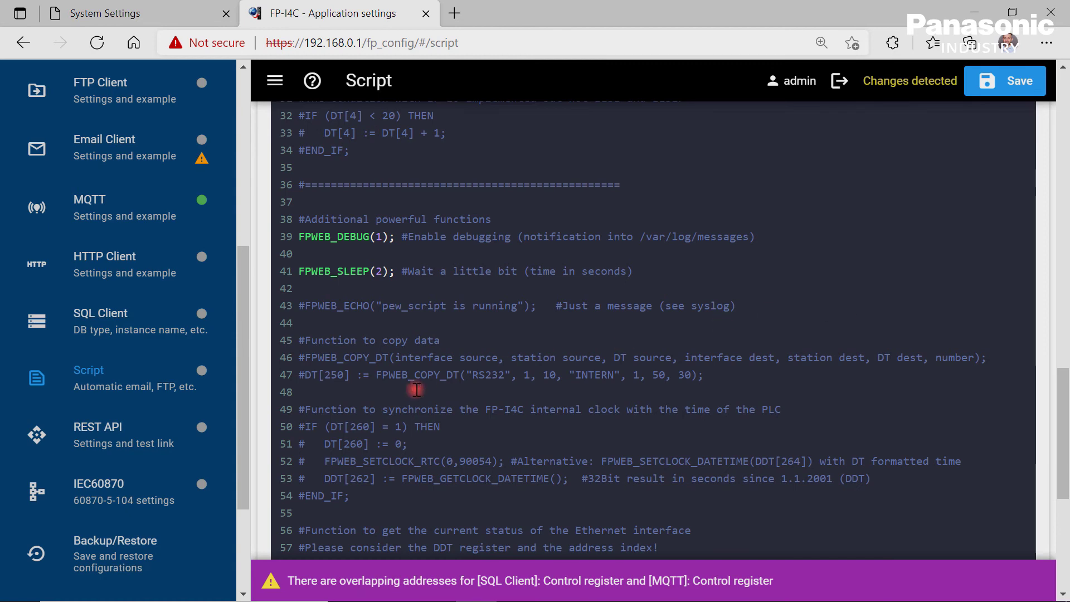
Enable the REST API and allow it to accept external requests.
click(136, 434)
click(563, 192)
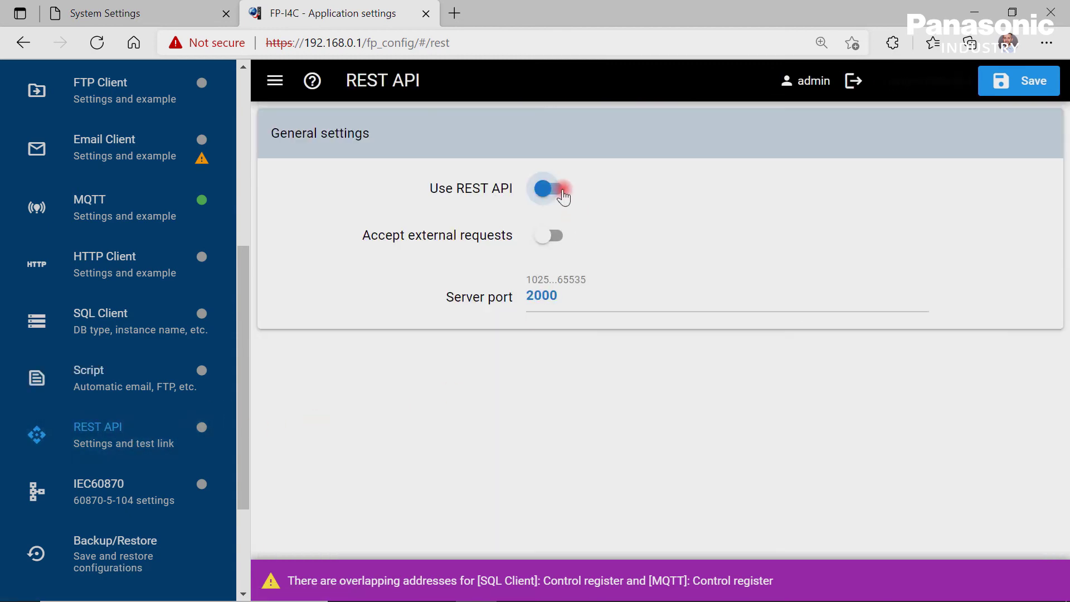
click(554, 236)
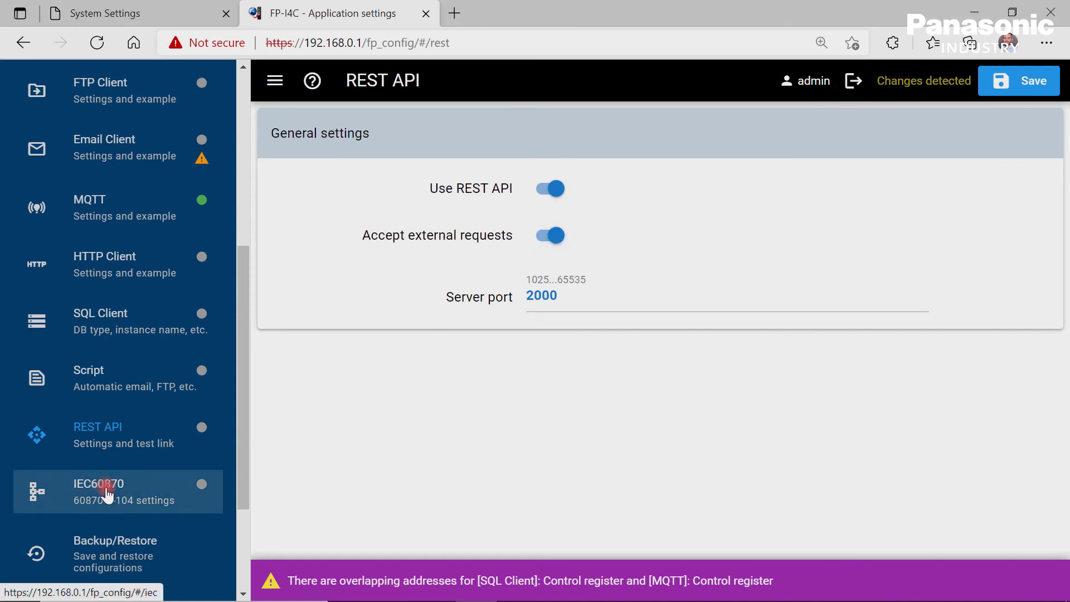
Enable IEC60870 with Expert mode on and expand the Connection 1 settings.
click(107, 493)
click(545, 190)
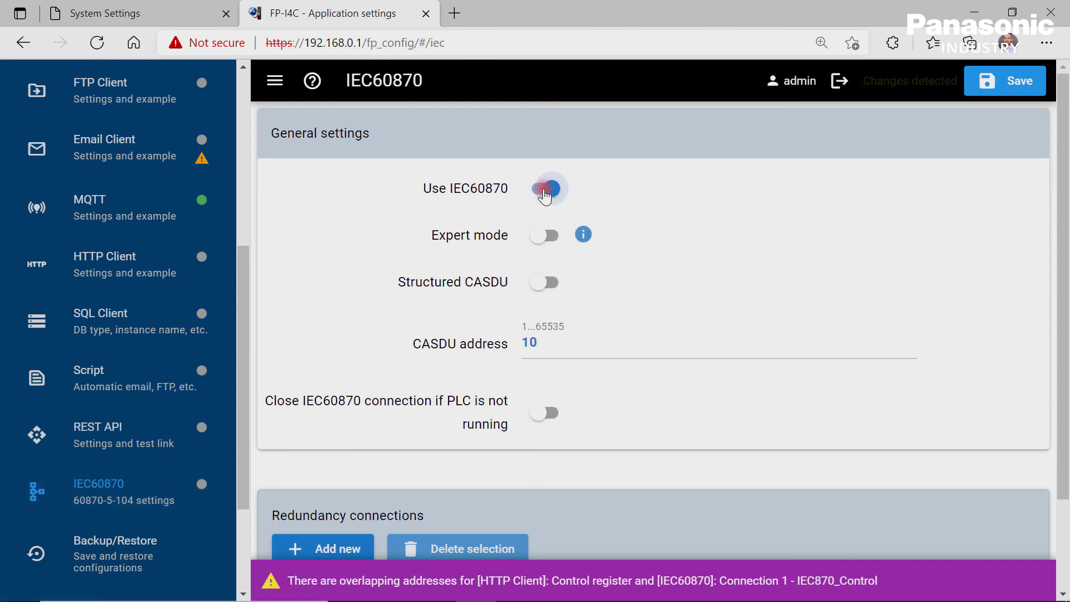
click(552, 237)
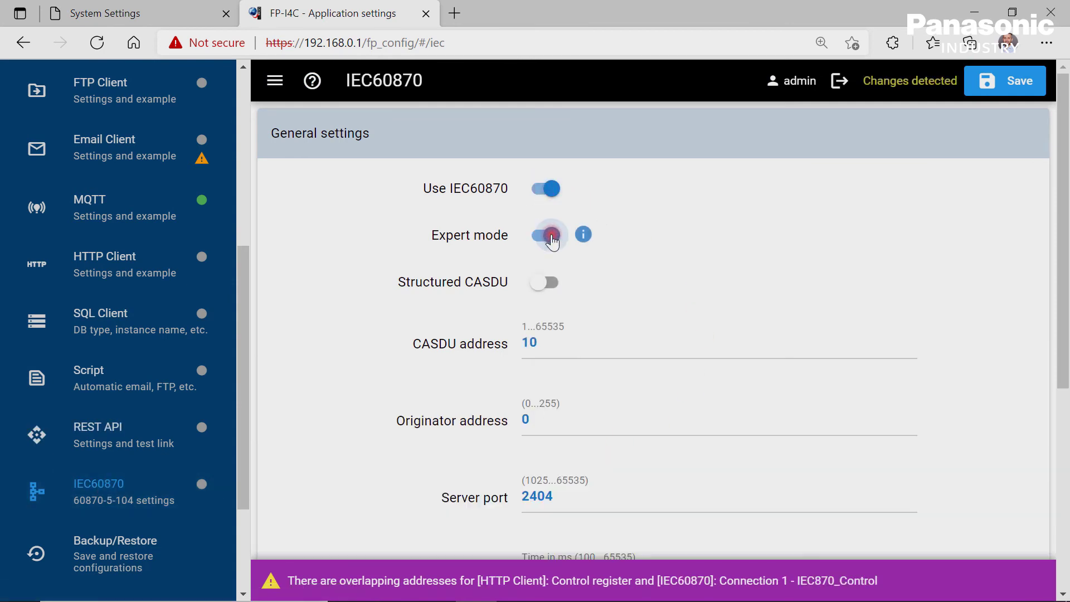
scroll(704, 296, down, 5)
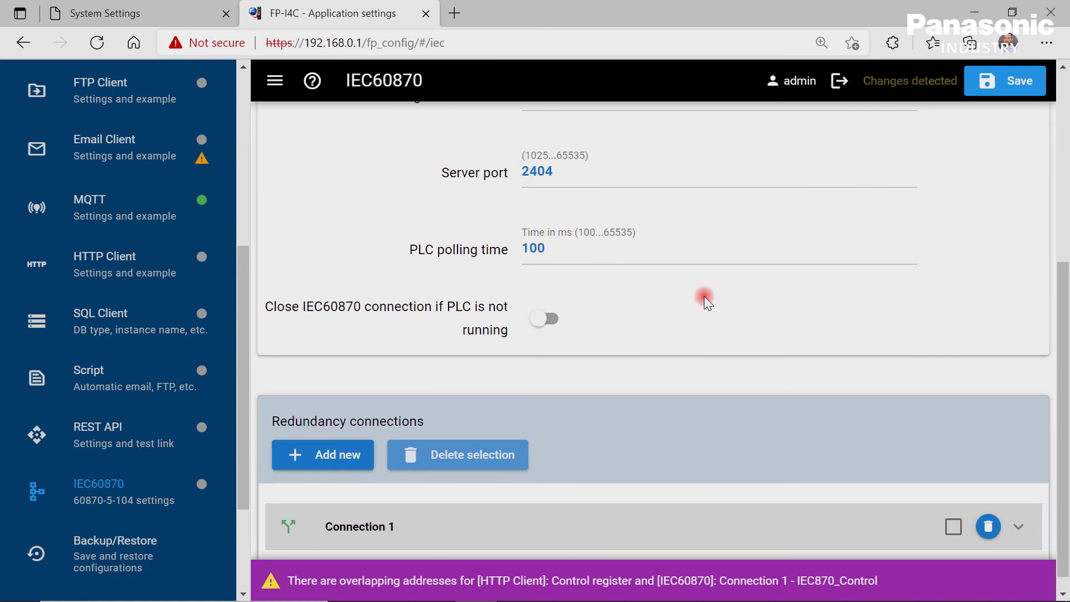
scroll(704, 296, down, 1)
click(1018, 508)
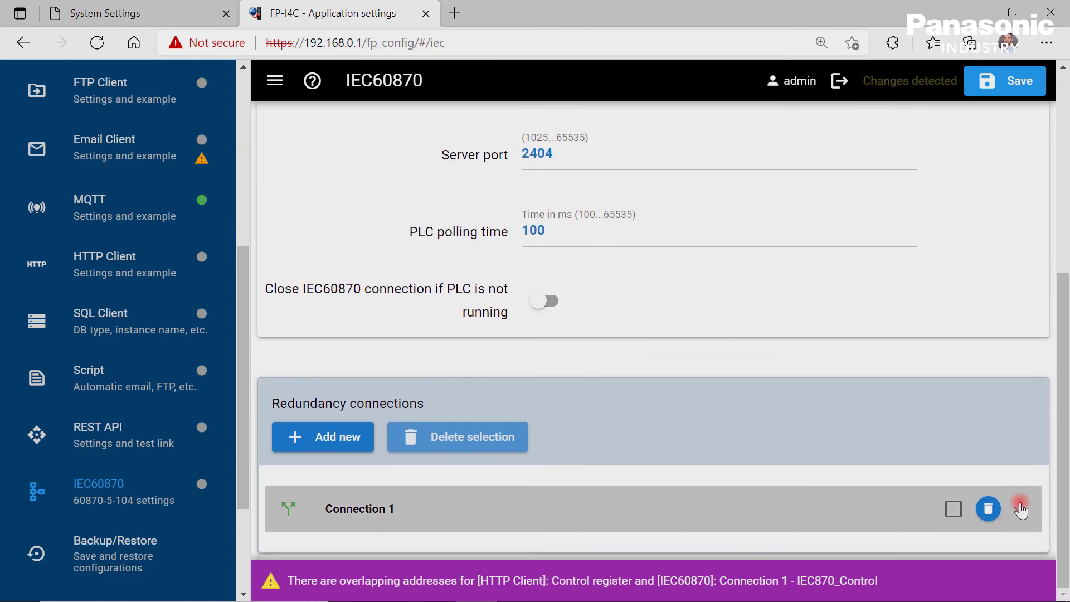
scroll(839, 439, down, 5)
scroll(839, 440, down, 2)
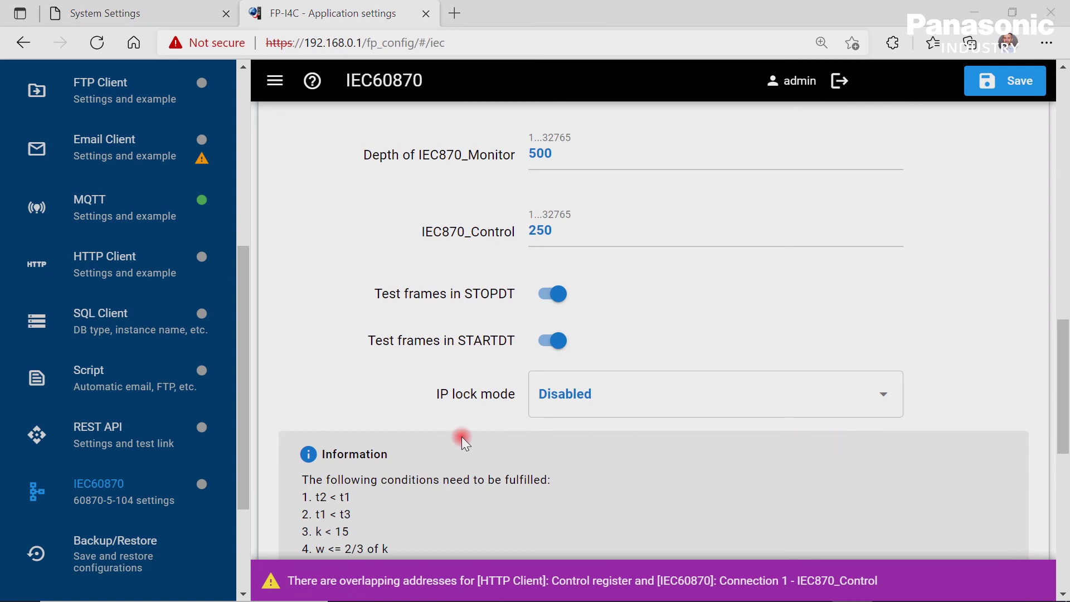
drag(241, 458, 239, 535)
Review the Backup/Restore options, then show the Firmware Update page.
click(112, 397)
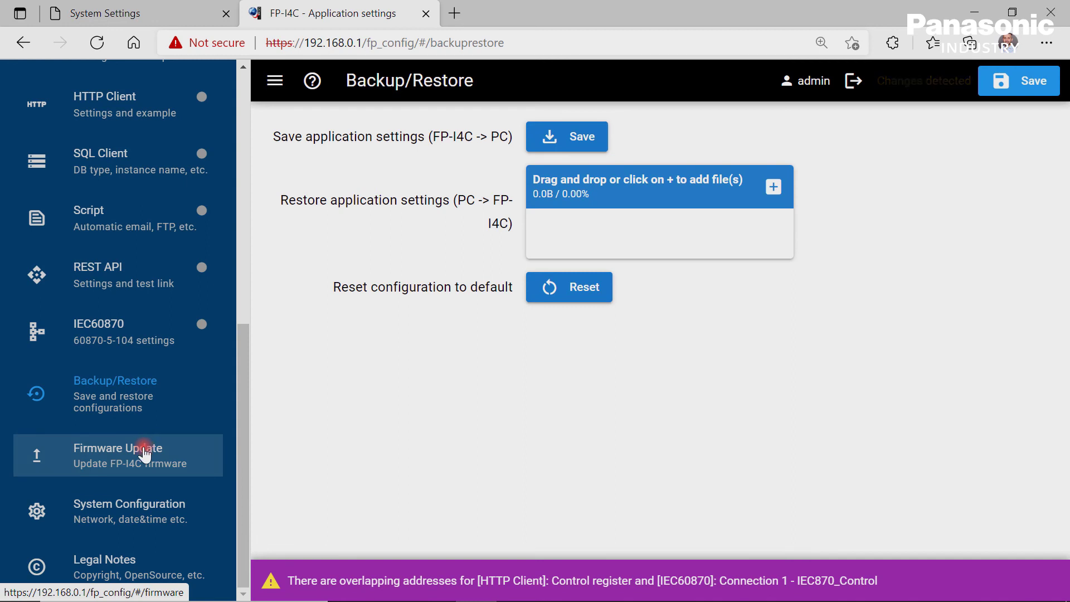
click(145, 455)
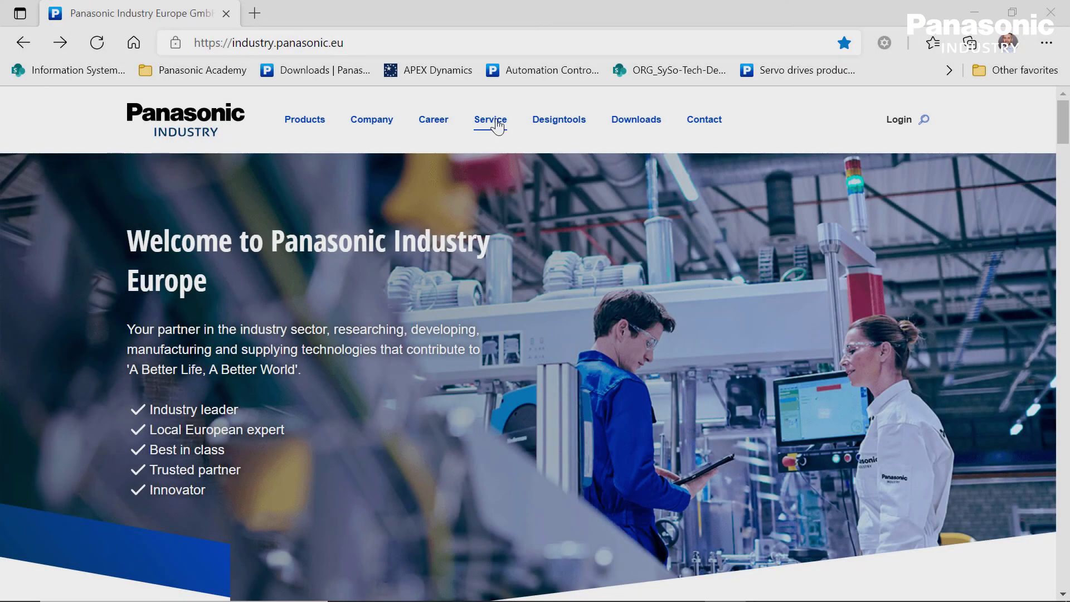
Go to the Panasonic Academy page via Service › Seminars & trainings.
click(498, 127)
click(204, 226)
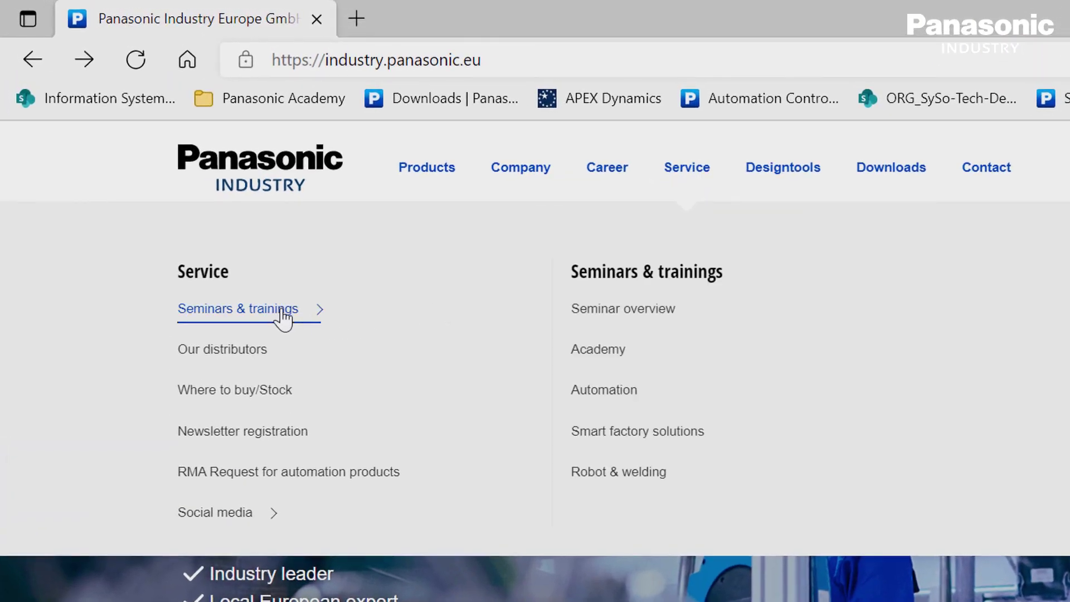
click(600, 350)
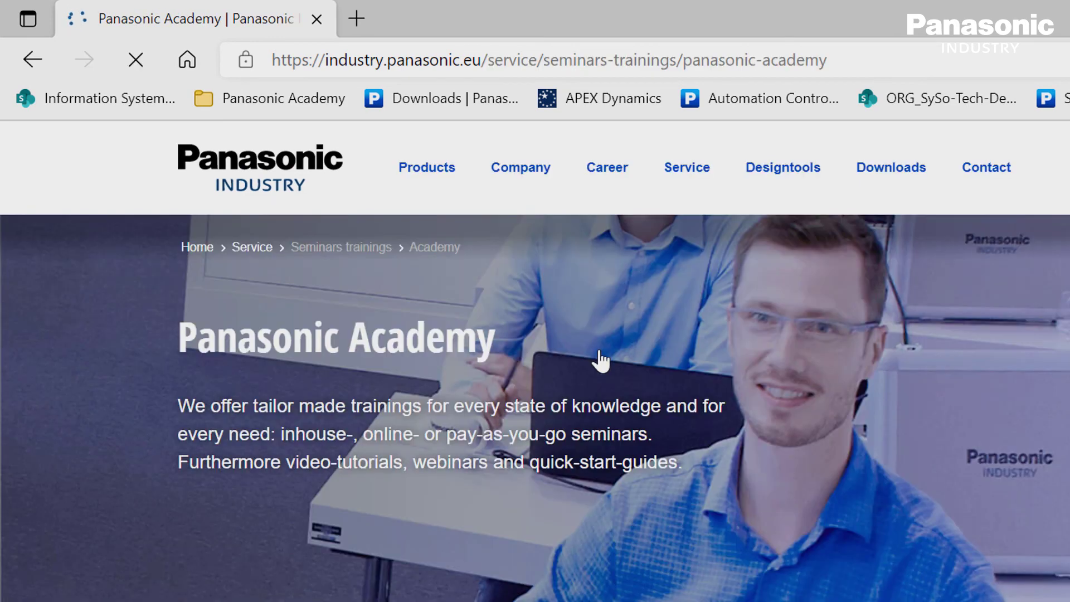